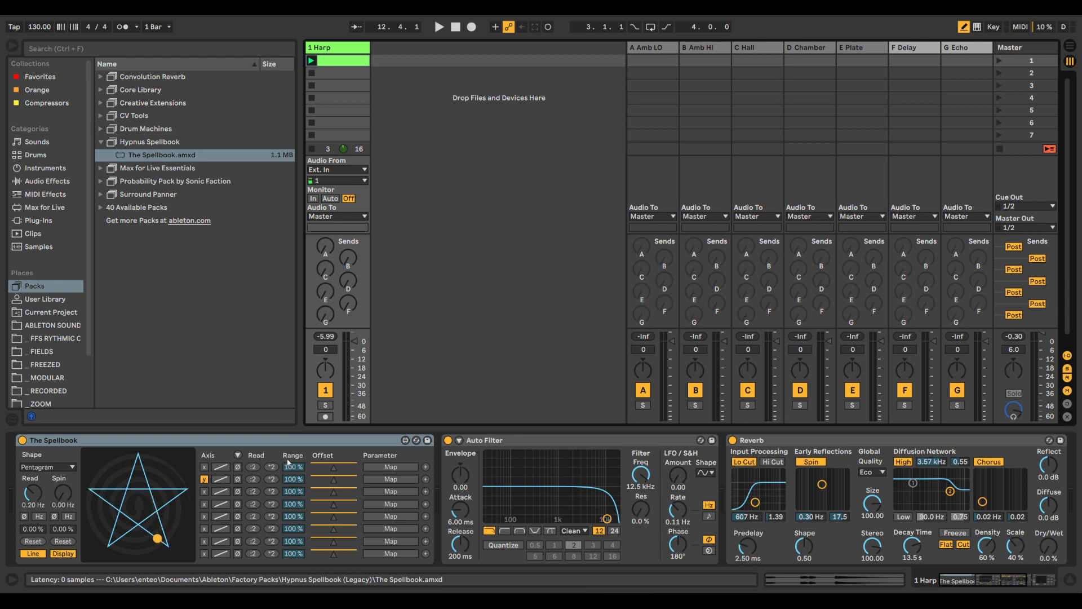
Audition the Septagram, Octagram and Valknut shapes, then settle The Spellbook on Hexagram.
click(44, 467)
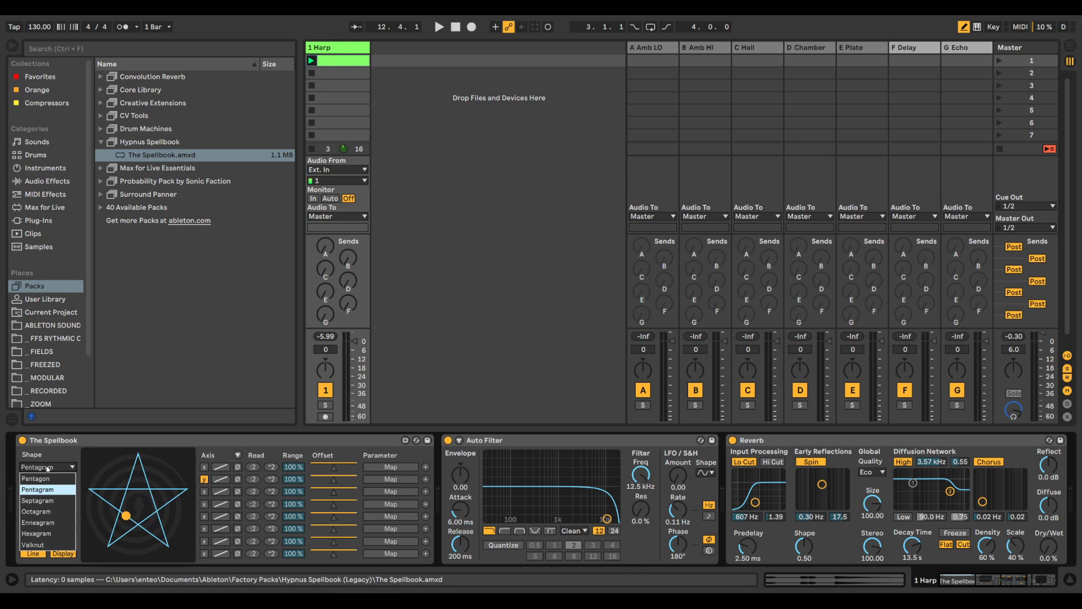
click(38, 500)
click(45, 467)
click(54, 511)
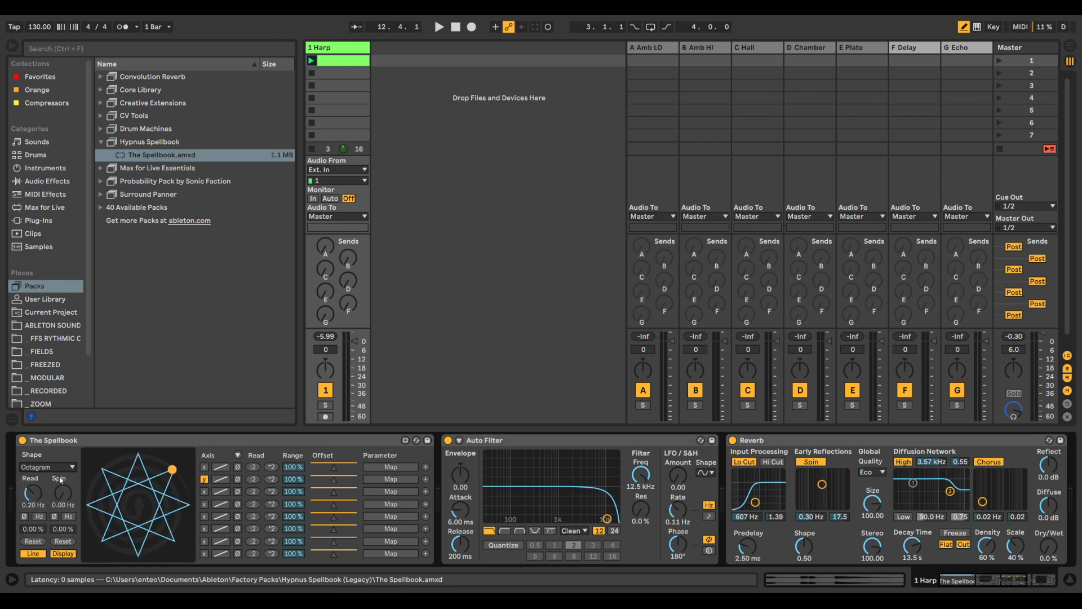
click(48, 466)
click(52, 533)
click(50, 467)
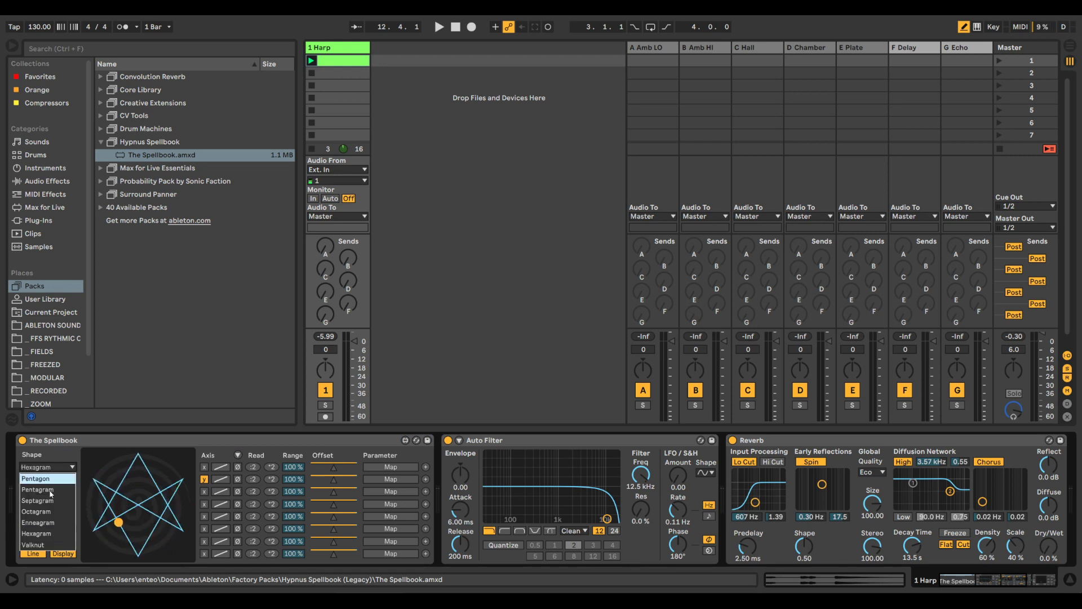
click(54, 543)
click(63, 468)
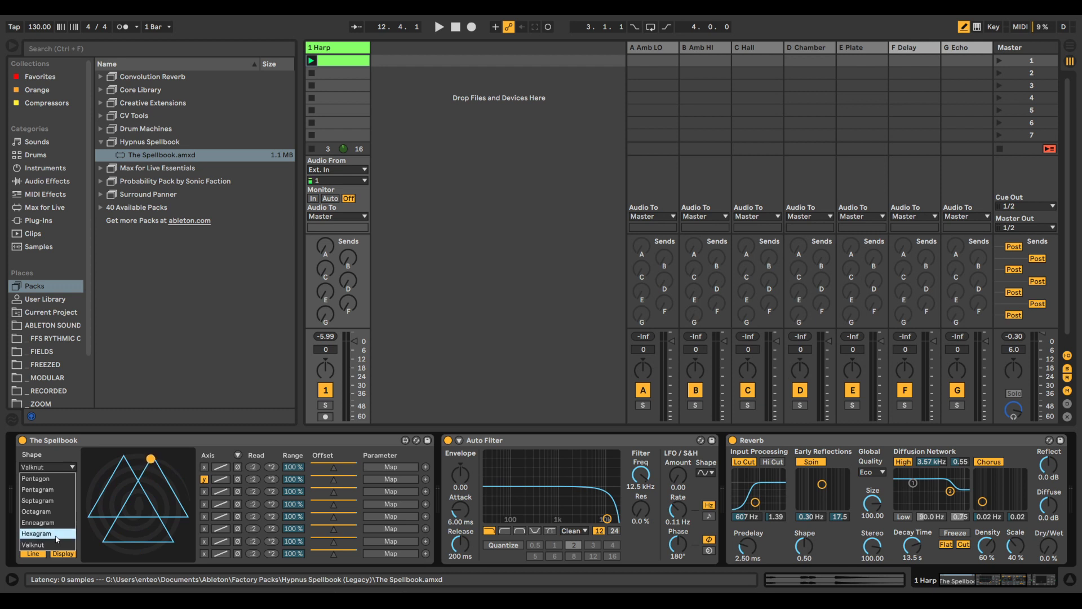
click(52, 533)
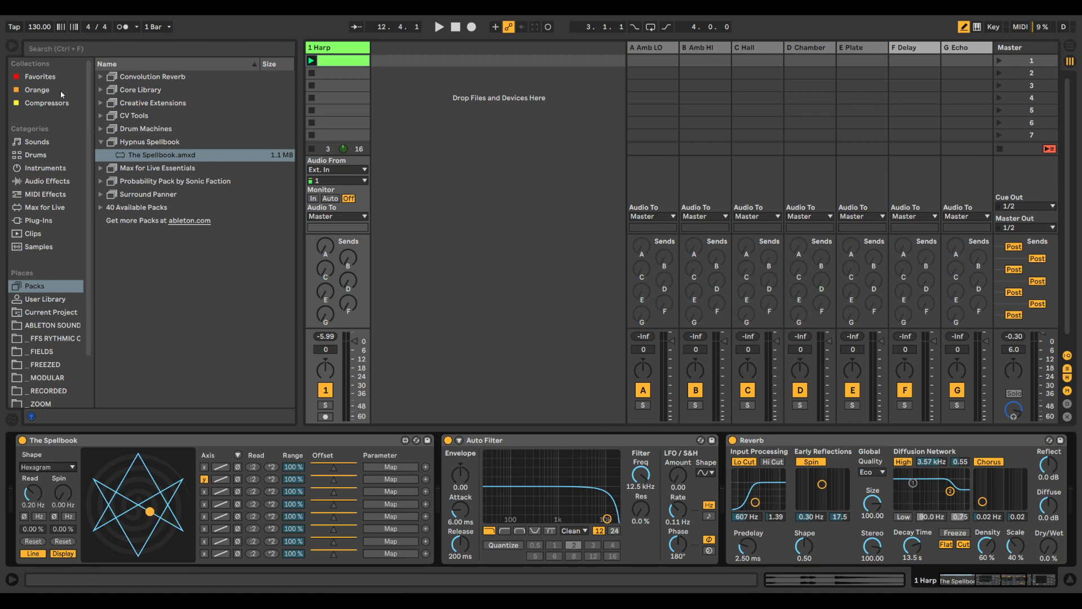
Insert a Phaser from Audio Effects right after The Spellbook.
click(48, 181)
scroll(143, 351, down, 4)
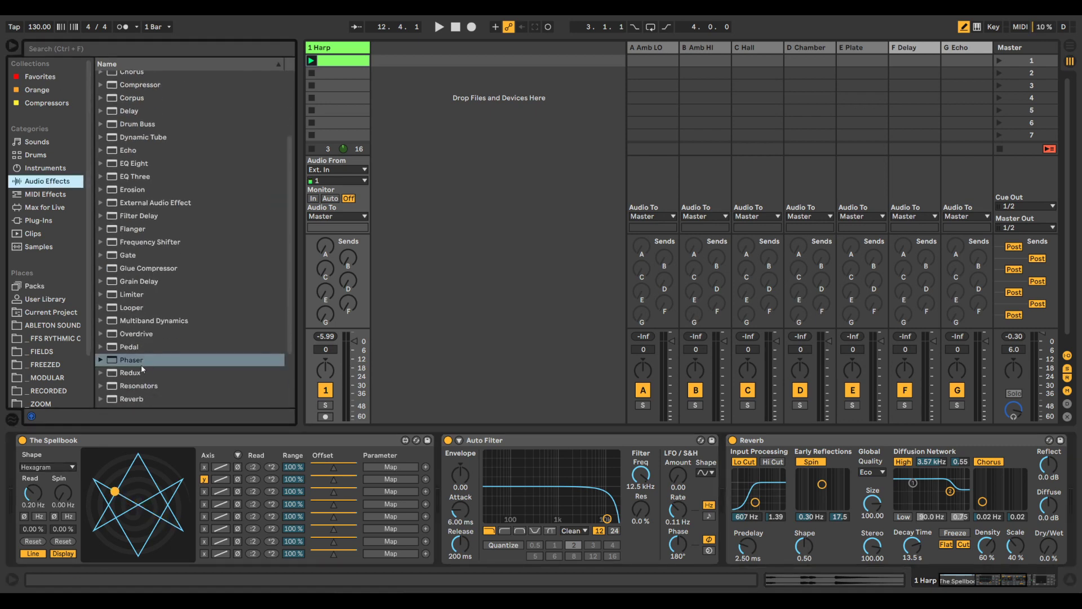
click(141, 361)
mouse_move(446, 471)
mouse_down()
mouse_move(431, 482)
mouse_move(449, 471)
mouse_up()
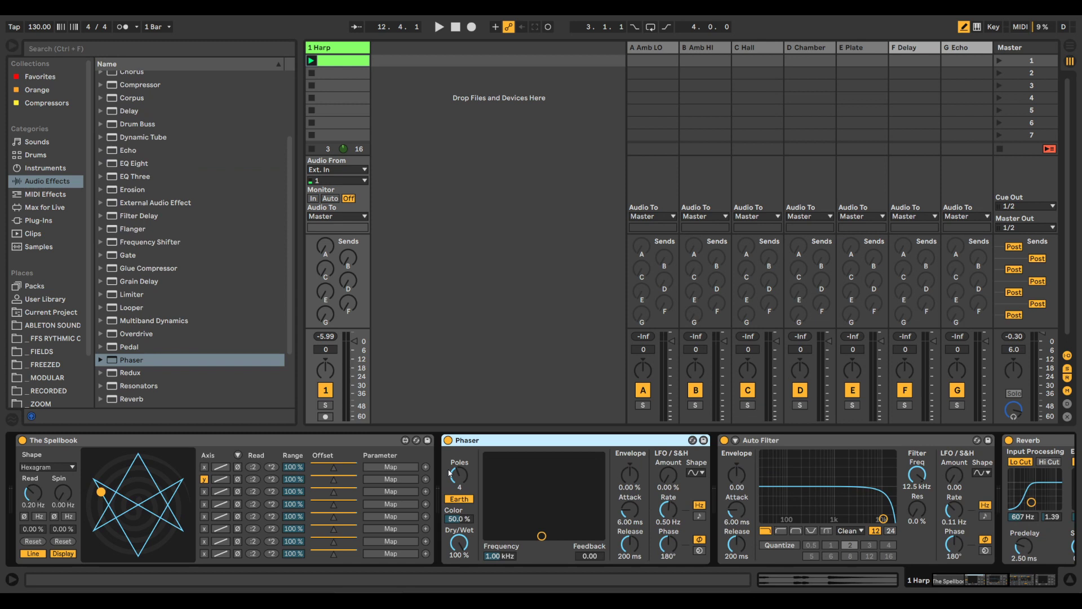
Map outputs 1 and 2 to Phaser Frequency and Feedback, and spin the hexagram at 0.11 Hz.
click(369, 469)
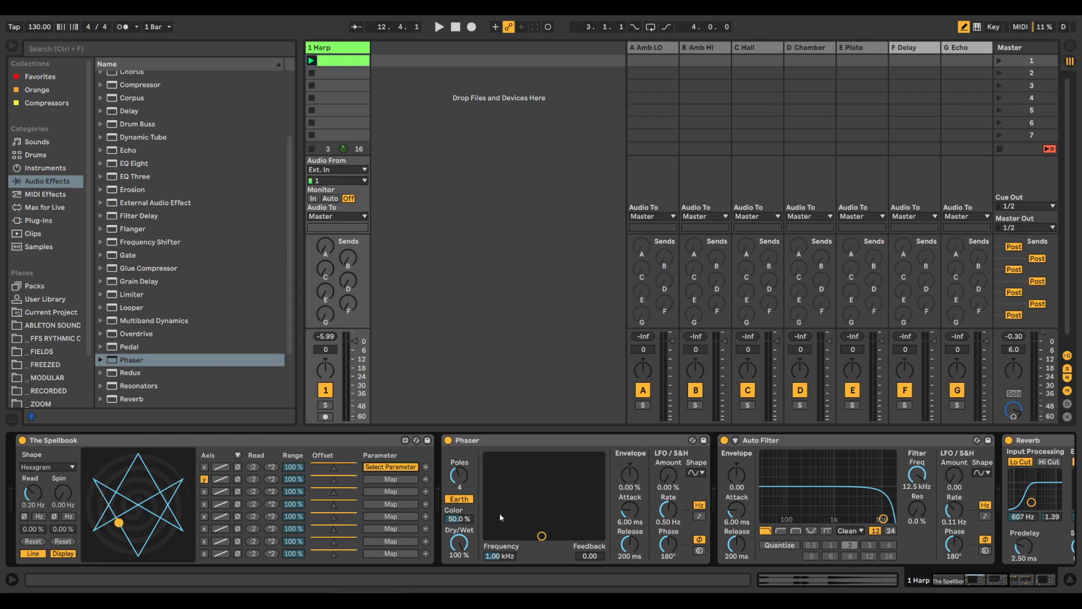
click(496, 556)
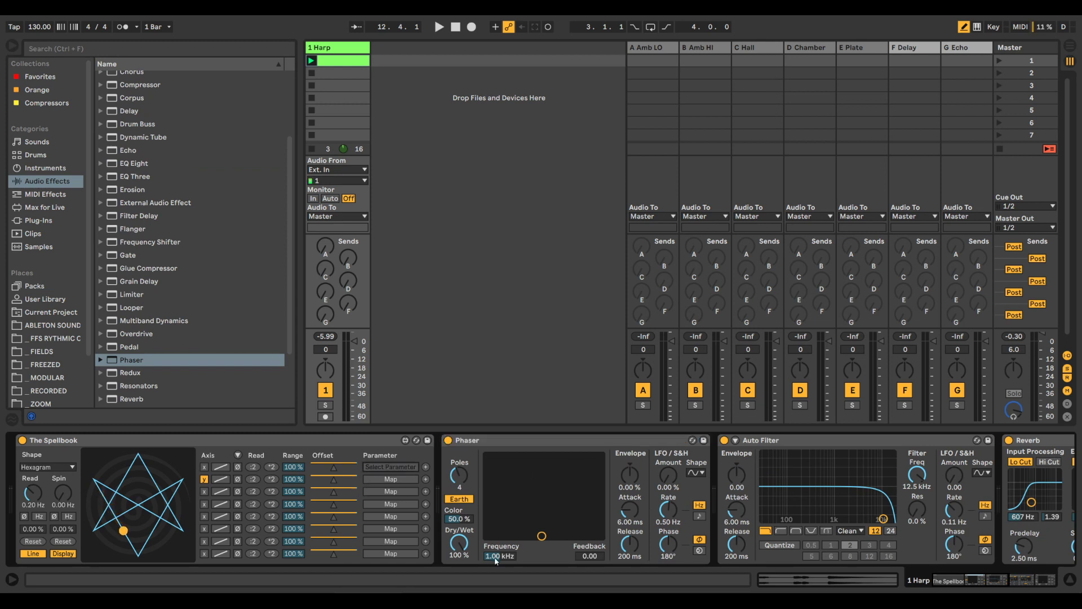
click(390, 479)
click(589, 555)
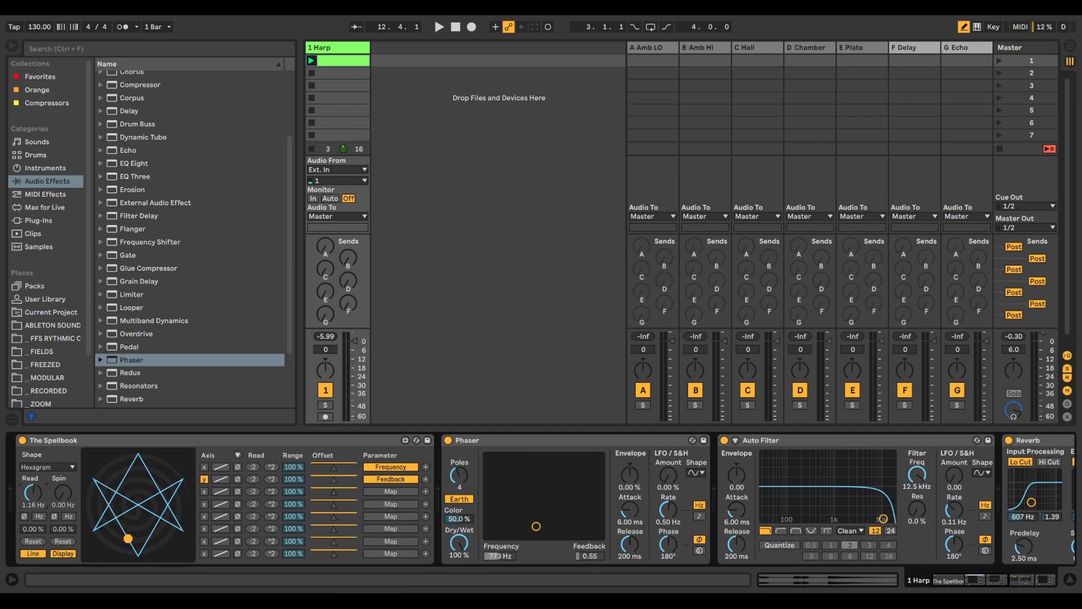
drag(62, 491, 63, 483)
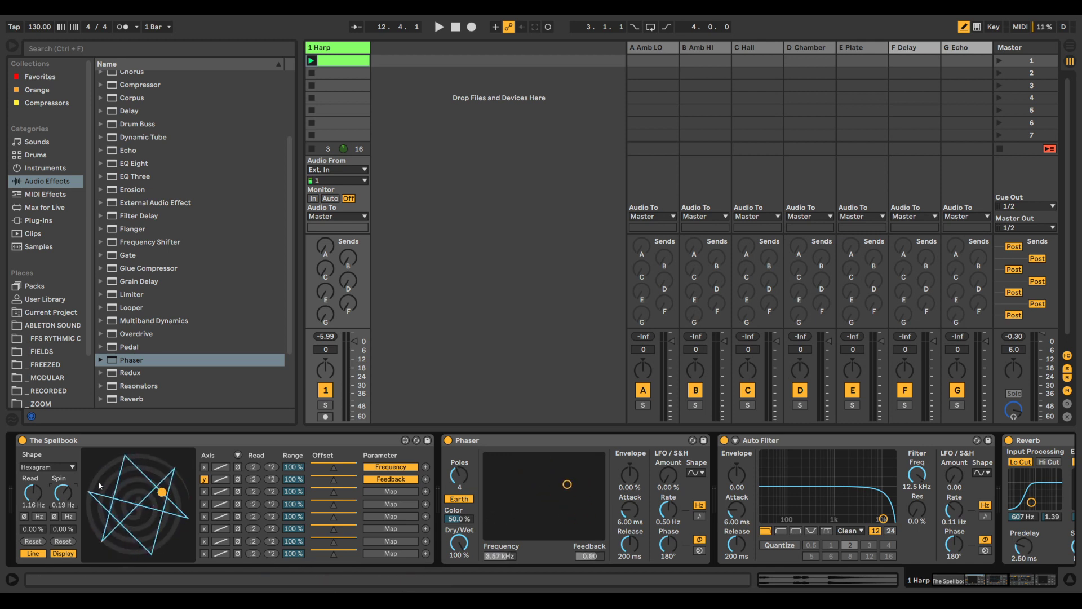
drag(63, 492, 62, 498)
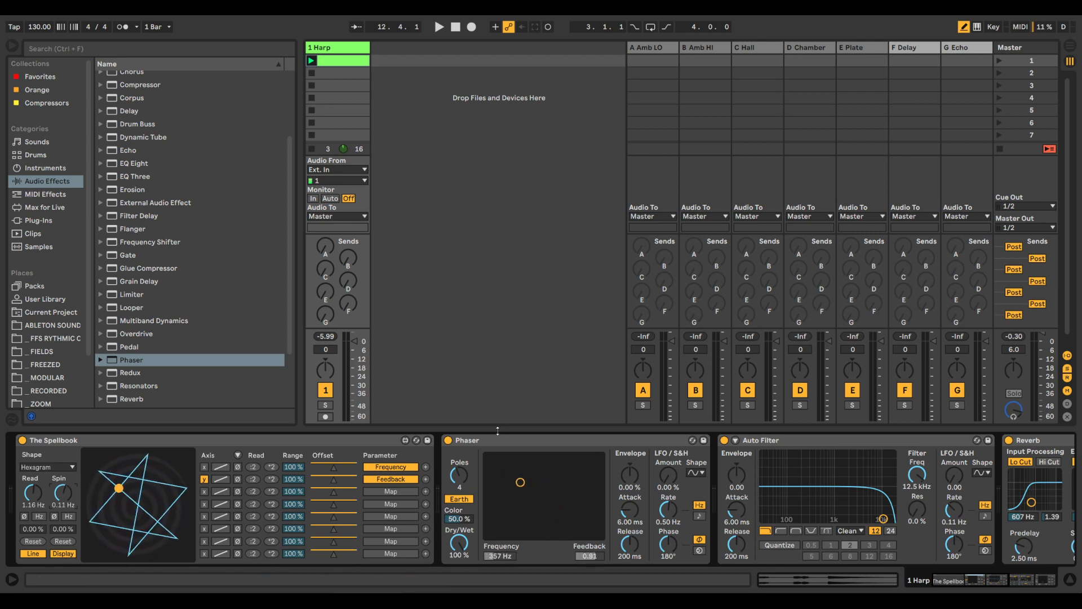
Delete the Phaser from the Harp track's device chain.
click(496, 476)
right_click(496, 476)
key(Escape)
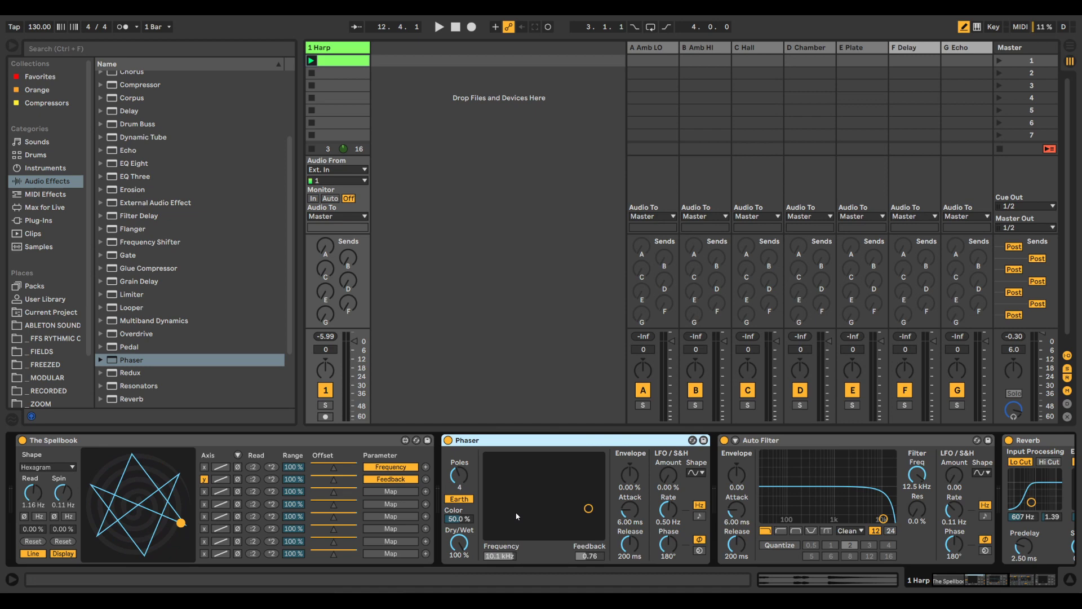
key(Delete)
Stop the hexagram's rotation and insert CV Utility from Packs > CV Tools after The Spellbook.
click(48, 220)
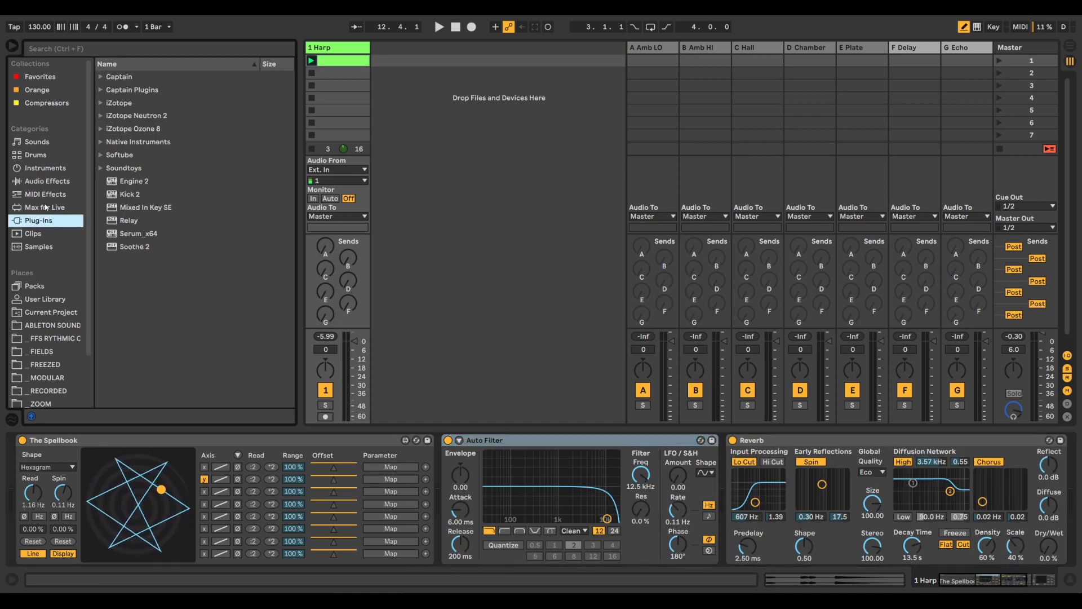
click(47, 207)
click(35, 286)
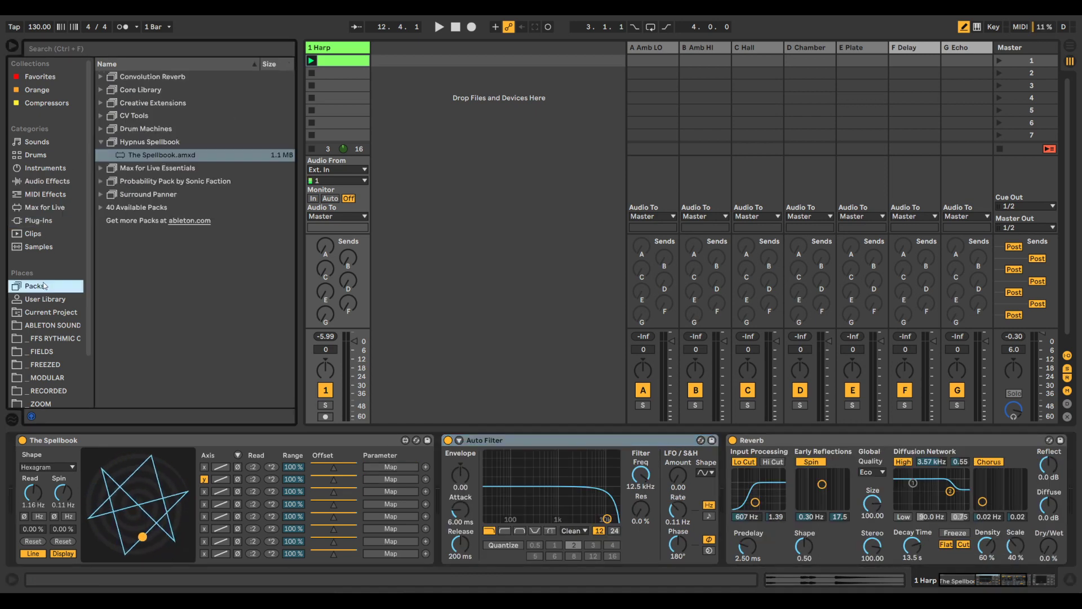
click(160, 116)
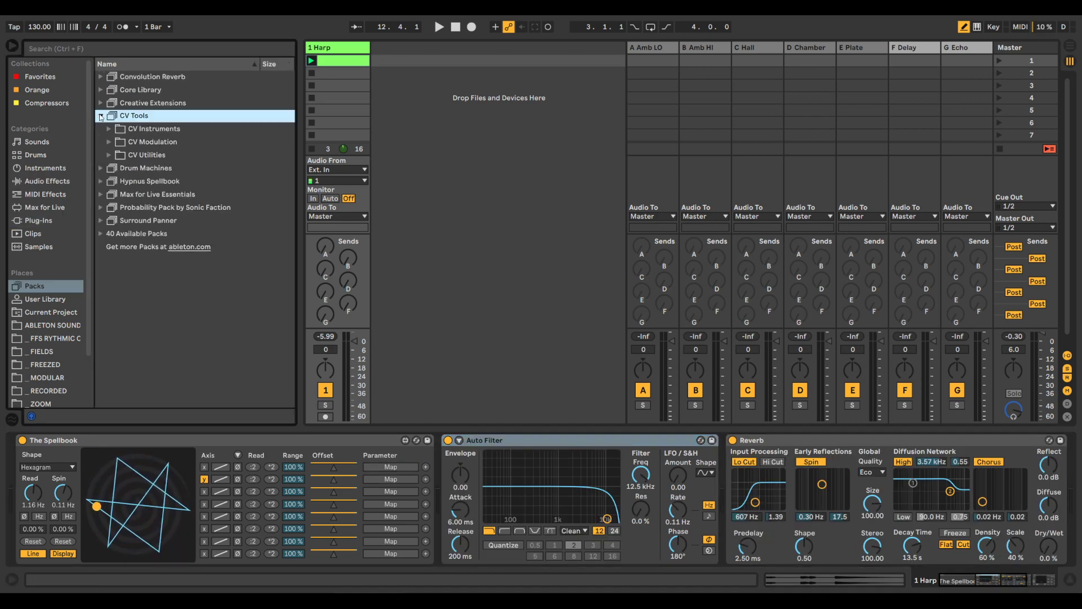
click(146, 155)
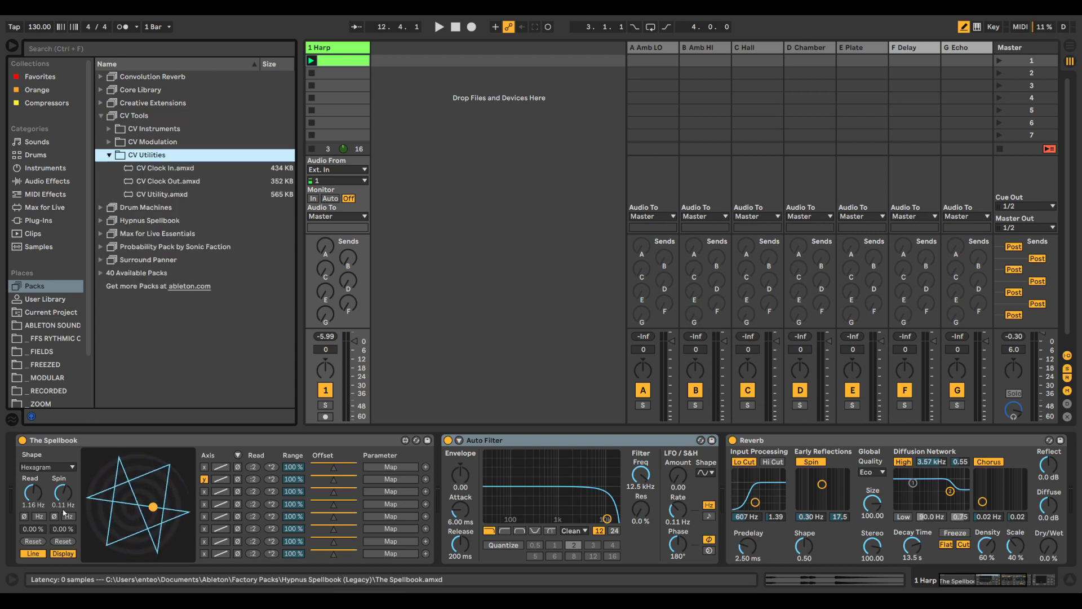
click(63, 541)
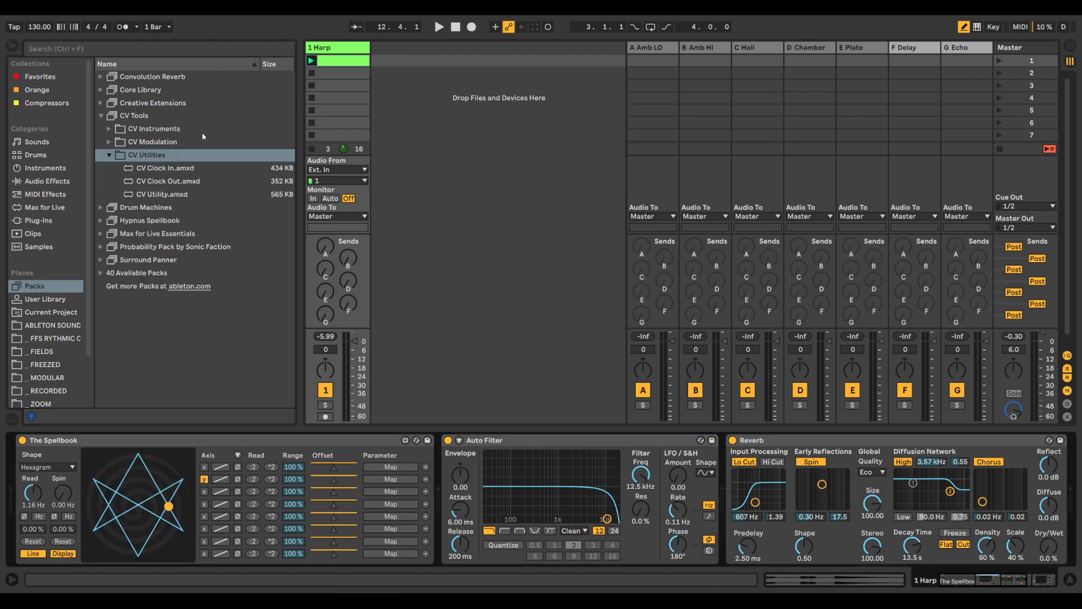
click(163, 195)
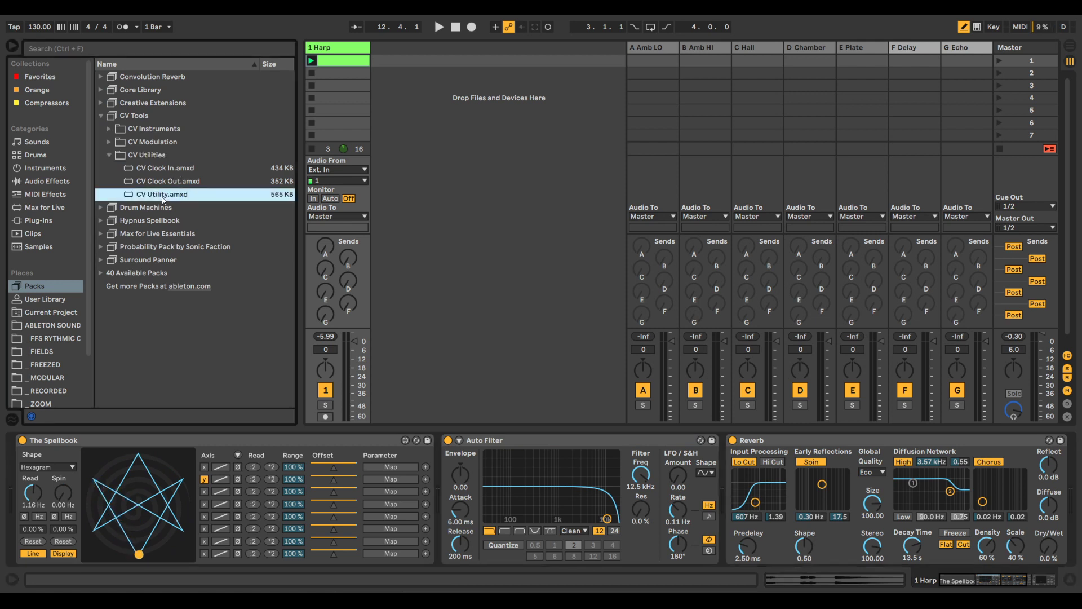
drag(389, 388, 441, 492)
Map output 1 to CV Utility's Value, with Read at 1.59 Hz and Spin at 0.30 Hz.
click(391, 466)
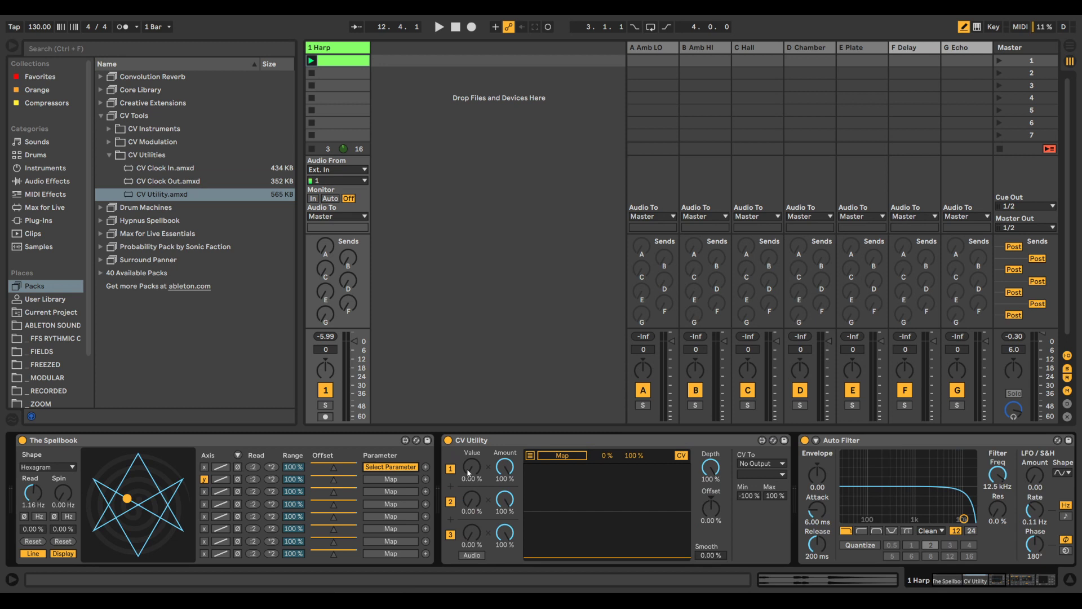
click(478, 470)
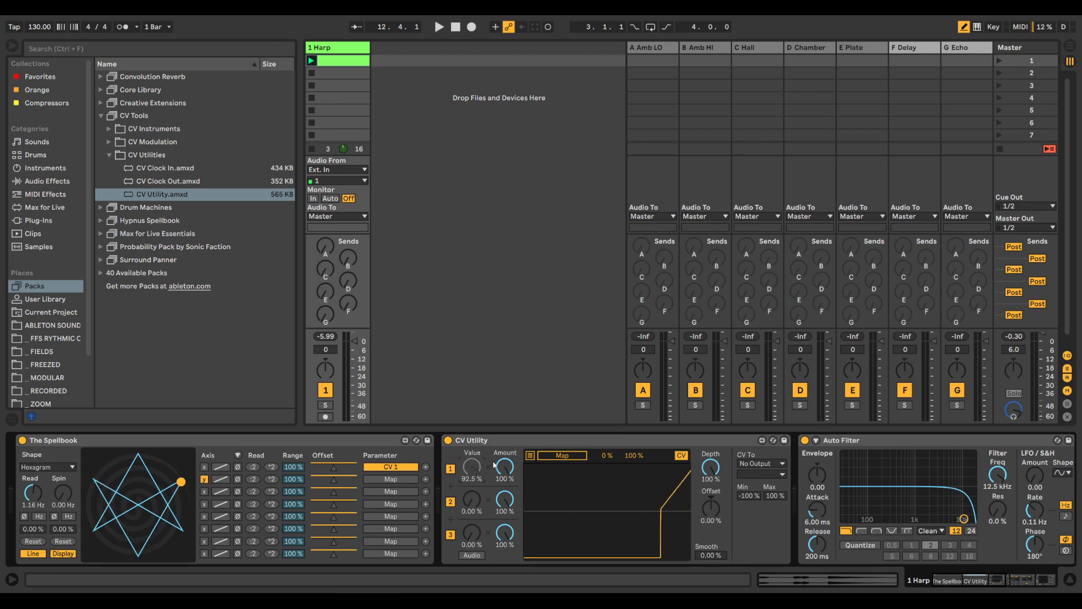
drag(38, 498, 39, 488)
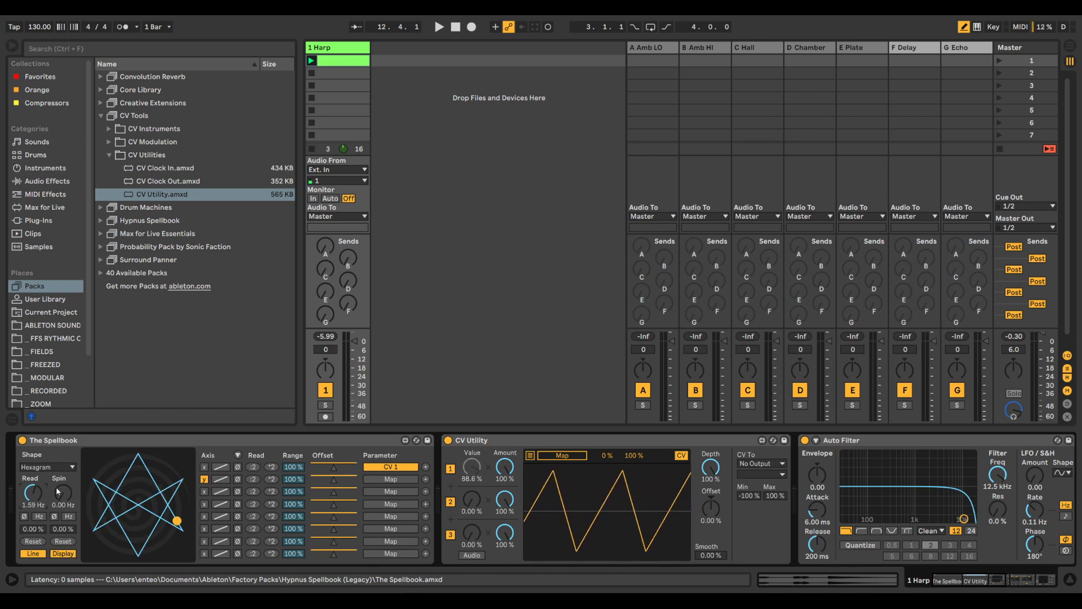
drag(62, 492, 63, 487)
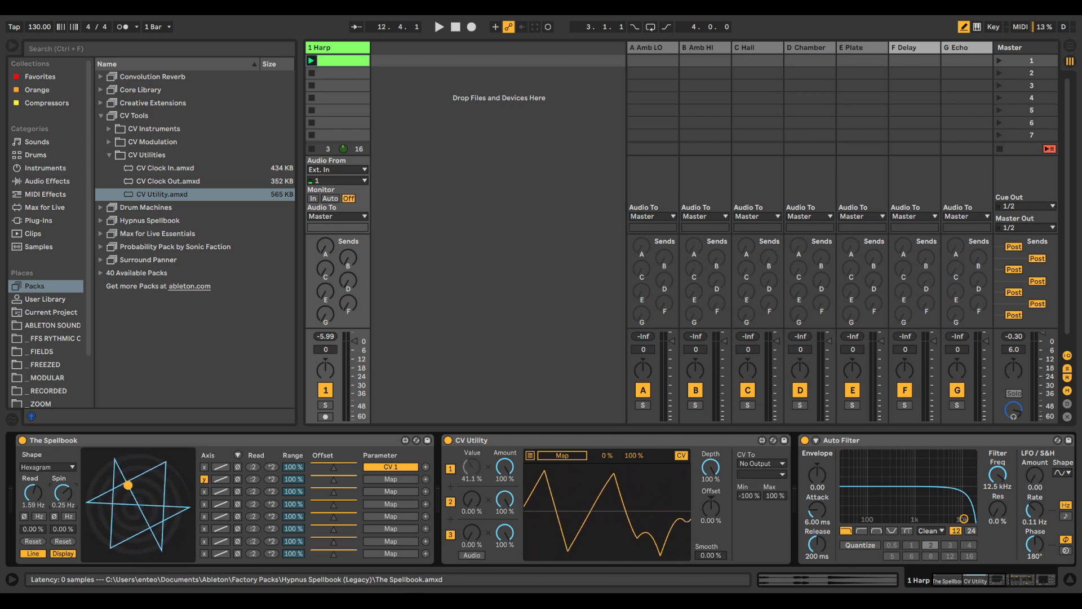
drag(62, 487, 63, 486)
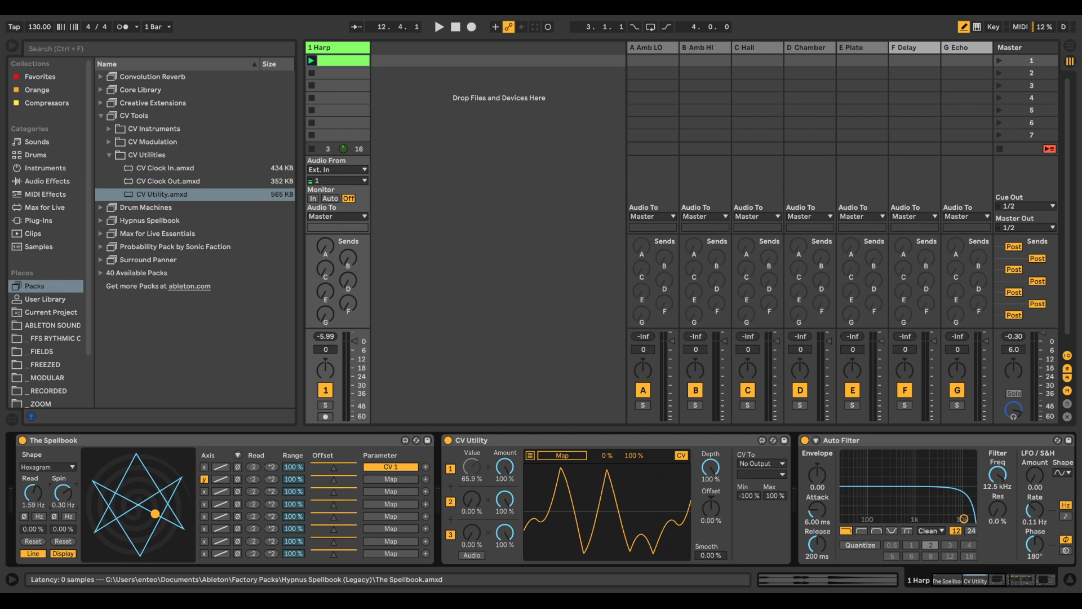
Try Pentagon with some spin tests, then Pentagram, ending on Valknut with Spin at 0.00 Hz.
click(48, 466)
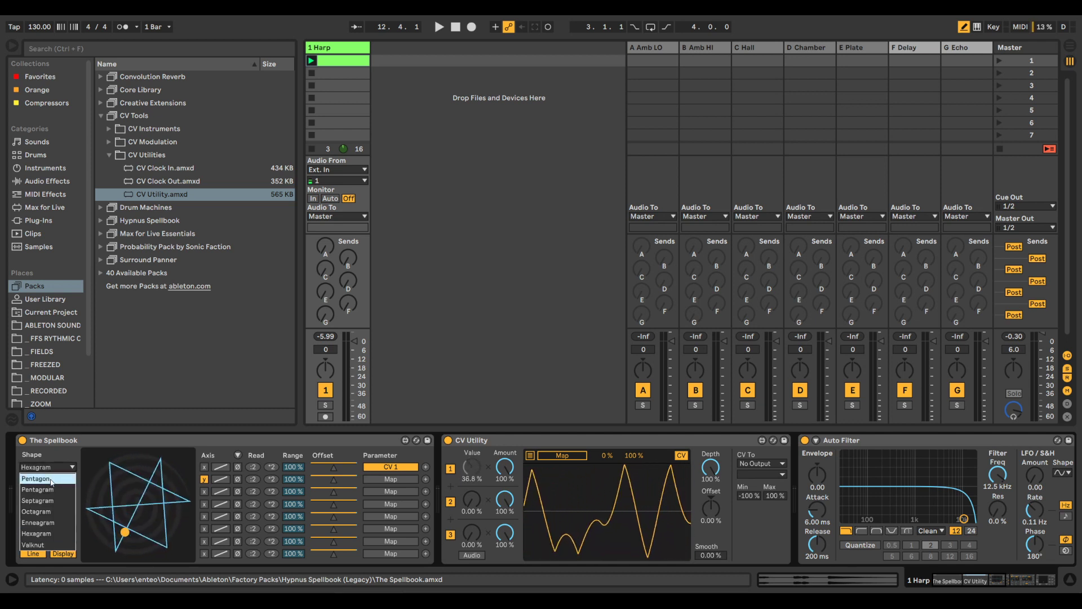
click(56, 474)
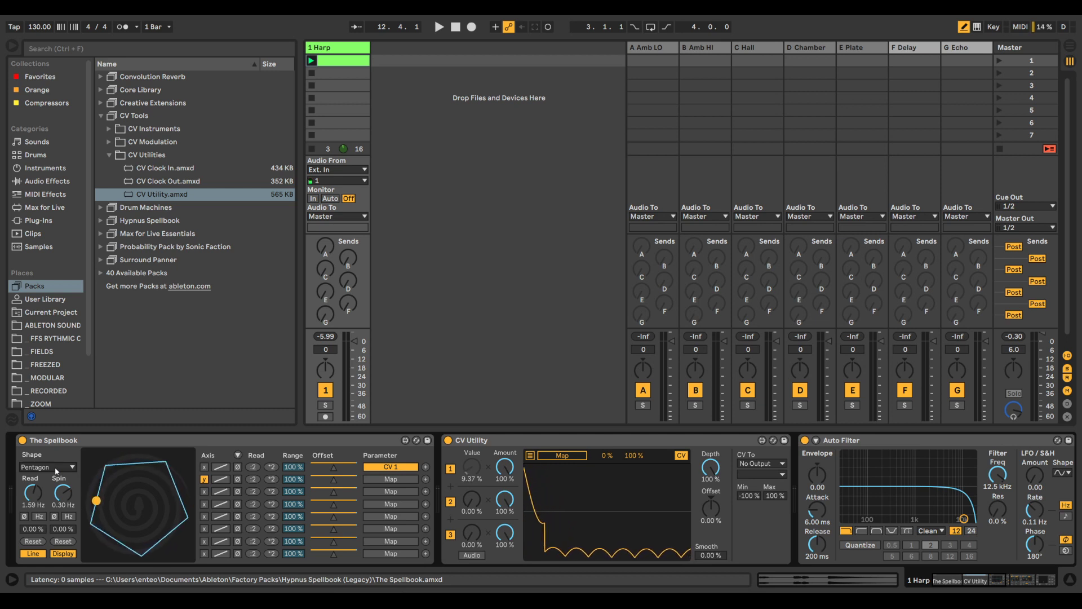
drag(63, 492, 62, 508)
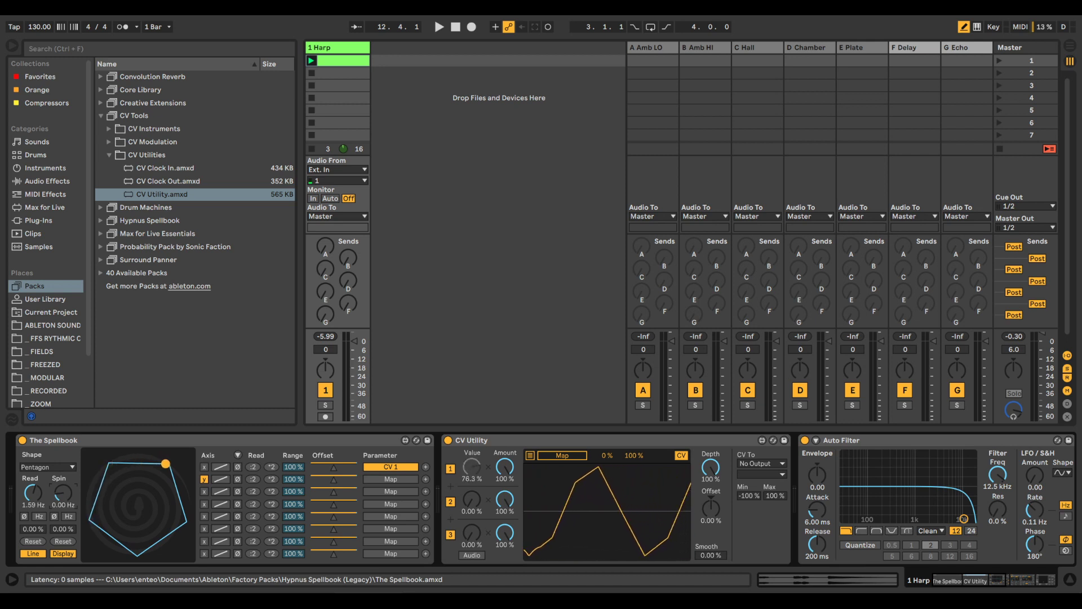
drag(63, 492, 63, 483)
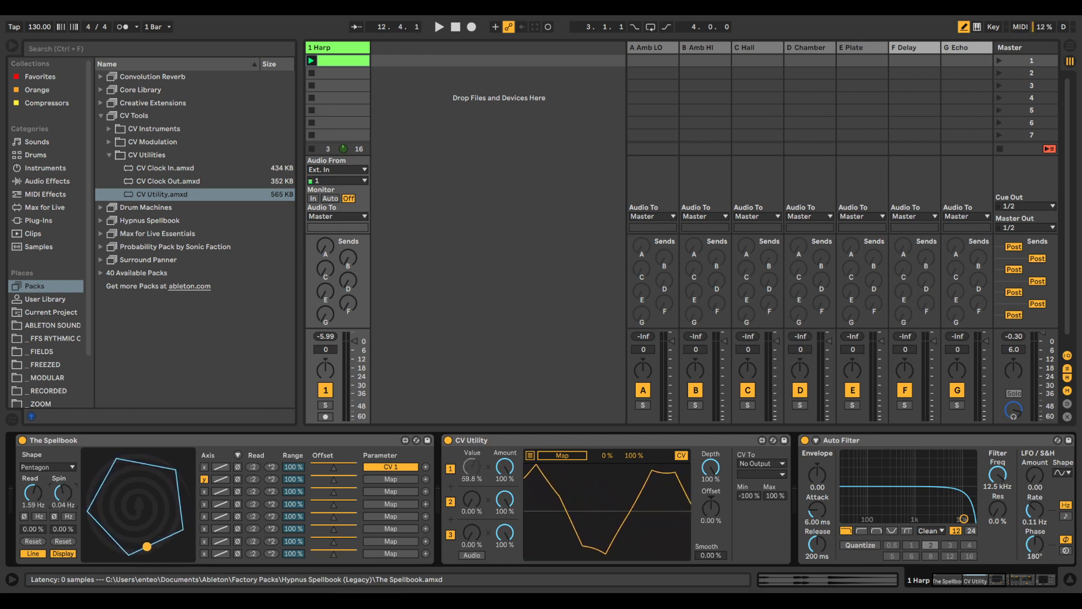
drag(65, 505, 71, 524)
click(48, 467)
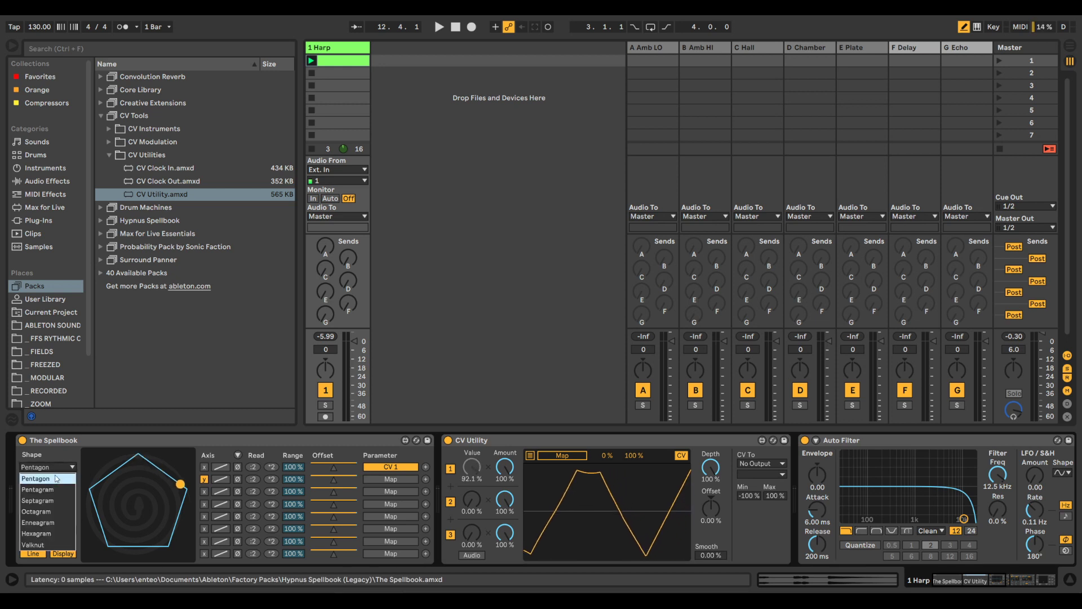
click(52, 488)
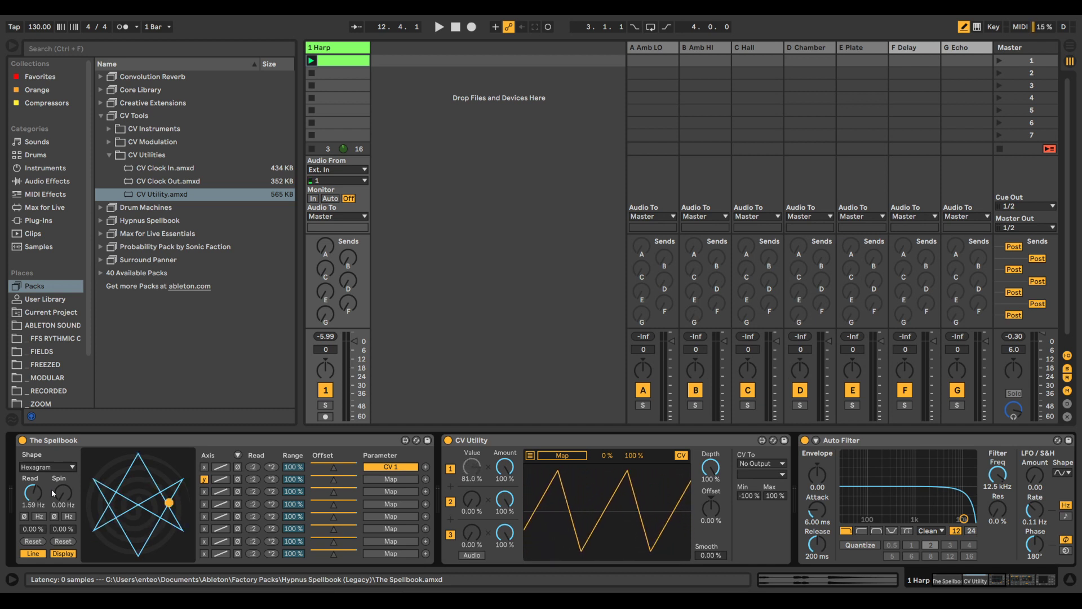
key(Down)
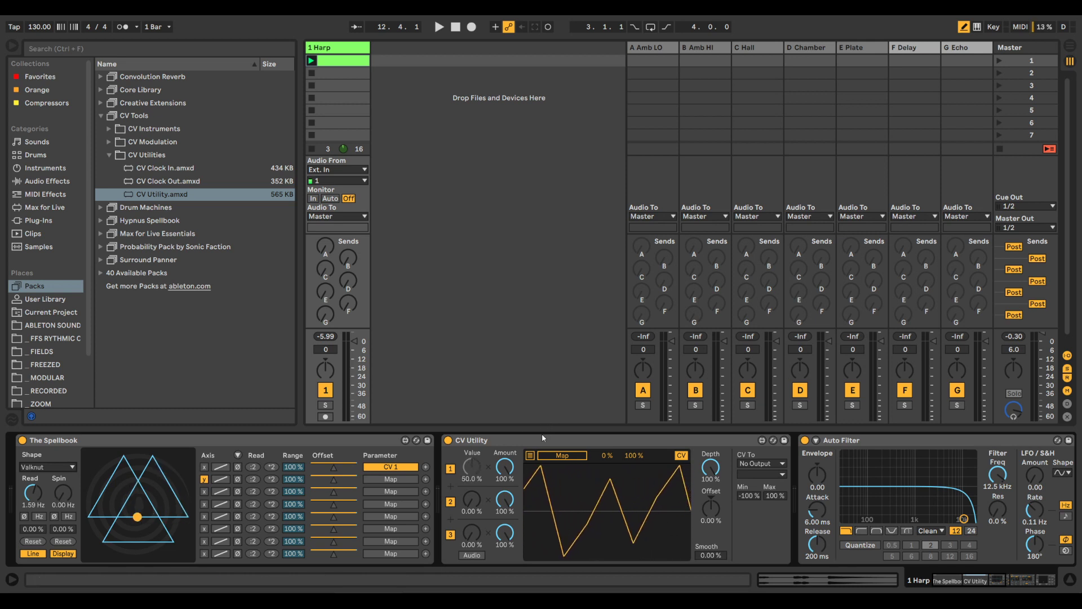
Delete the CV Utility device and switch The Spellbook back to Pentagram.
right_click(479, 439)
click(507, 468)
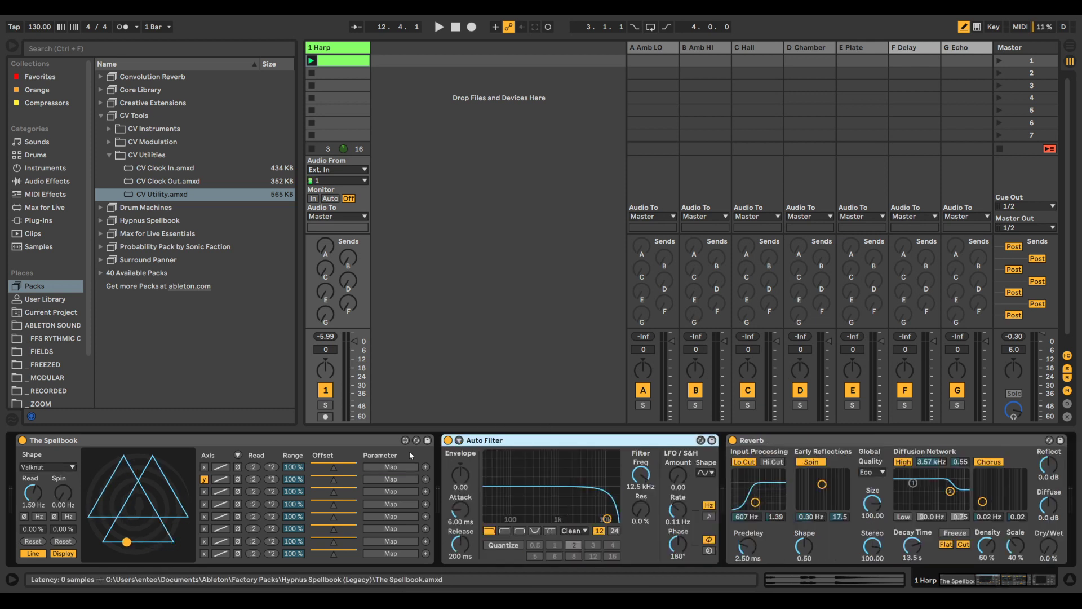
click(48, 467)
click(44, 490)
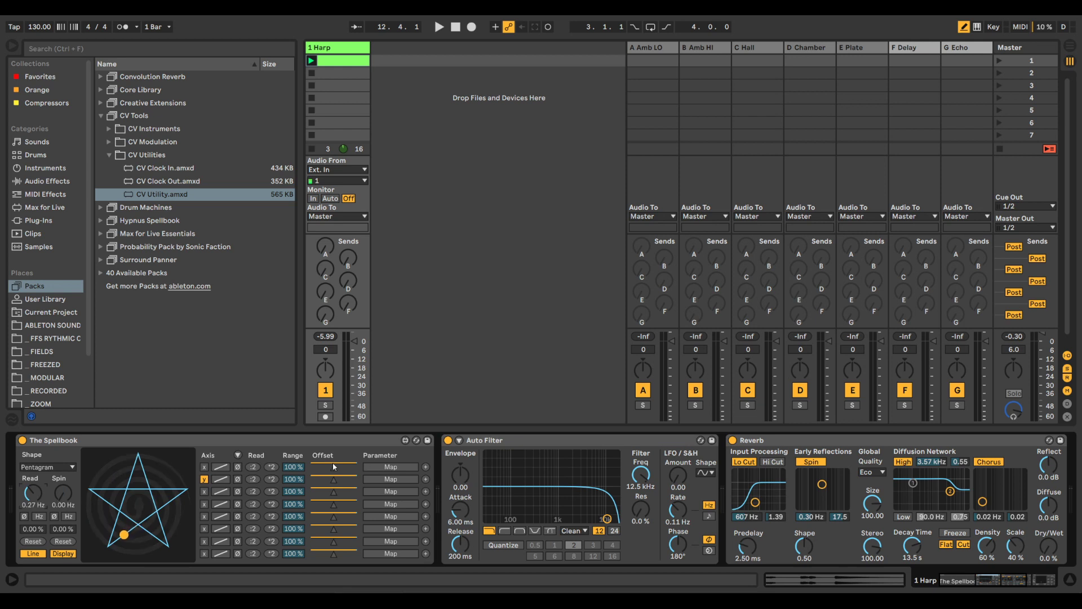
Map output 1 to Auto Filter Frequency with a 48.8% range.
click(389, 467)
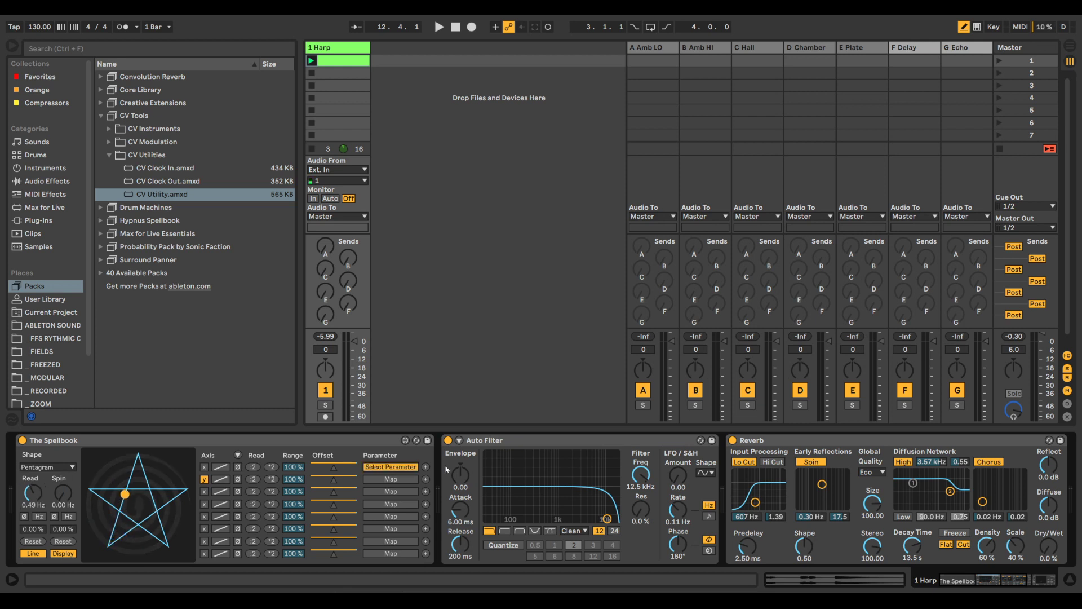
click(571, 491)
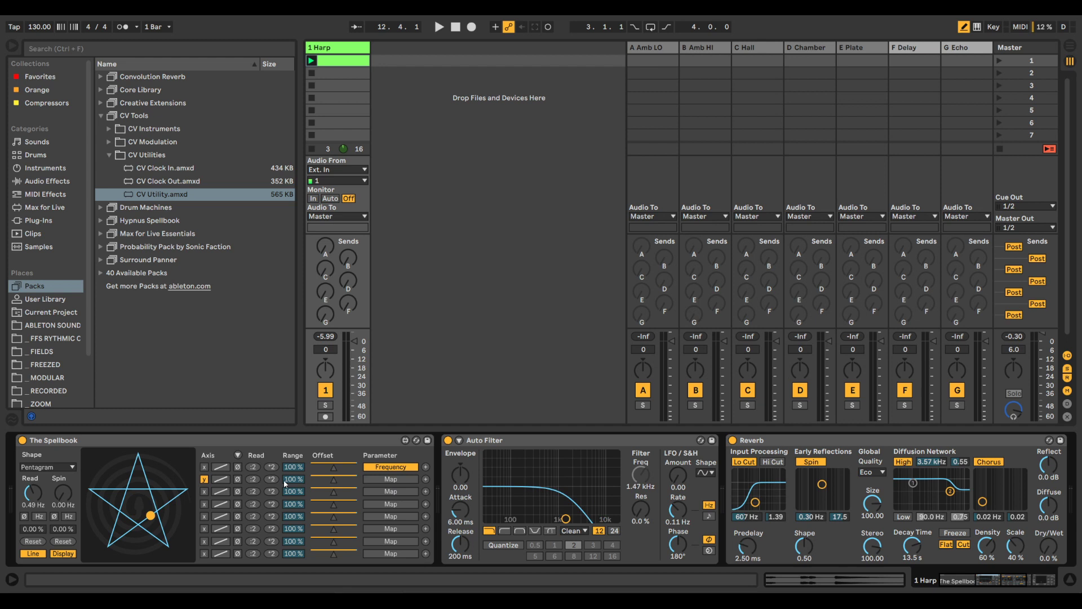
drag(293, 466, 336, 465)
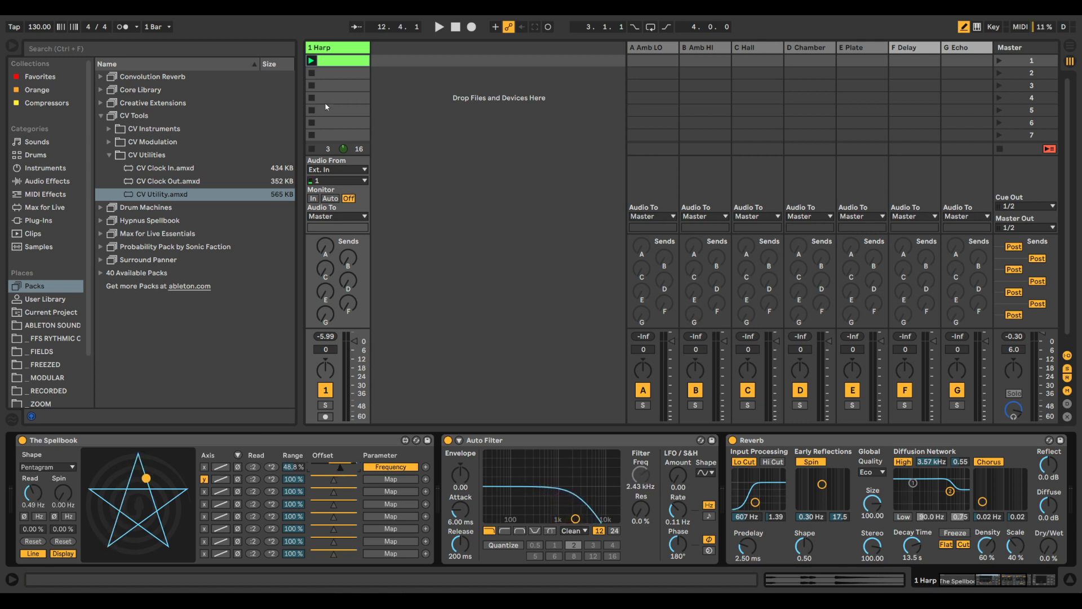
Play the Harp clip at -7.5 dB and map the inverted x-axis output 2 to Reverb Dry/Wet.
click(311, 60)
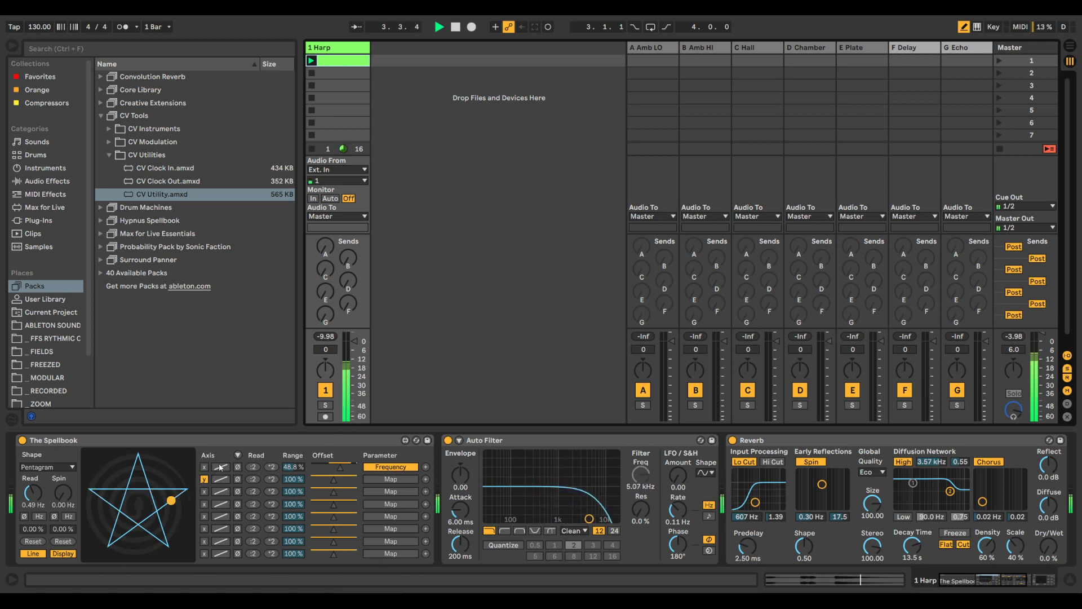
drag(325, 349, 325, 358)
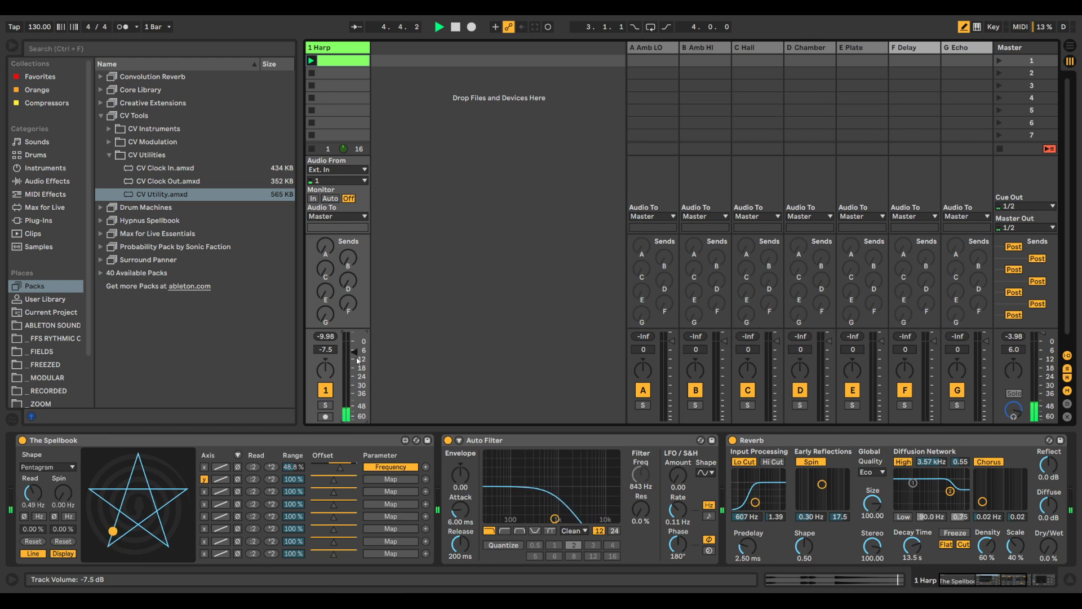
click(204, 480)
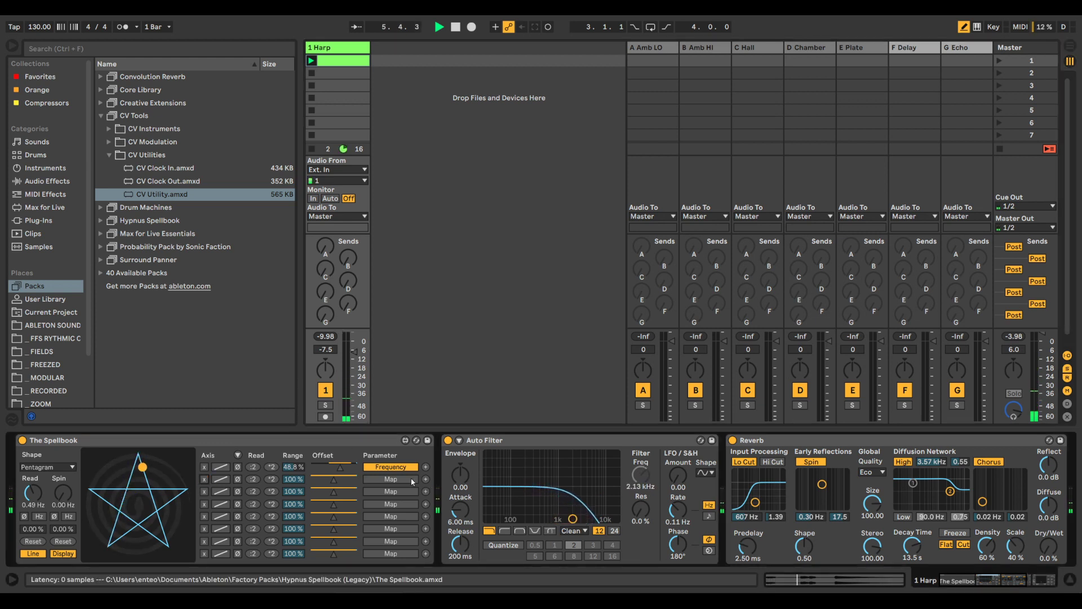
click(237, 479)
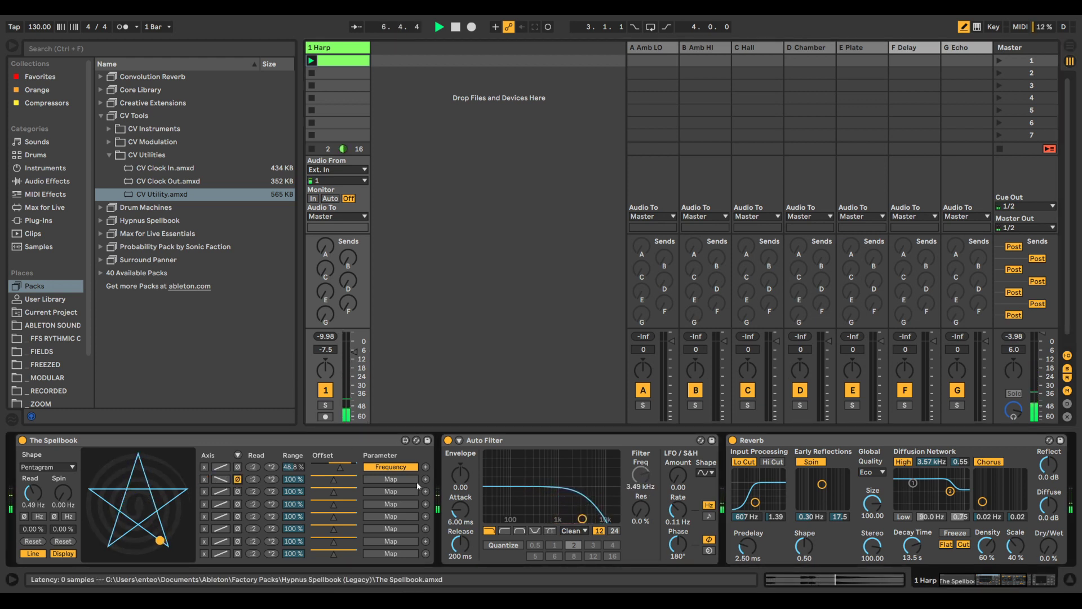
click(391, 479)
click(1049, 545)
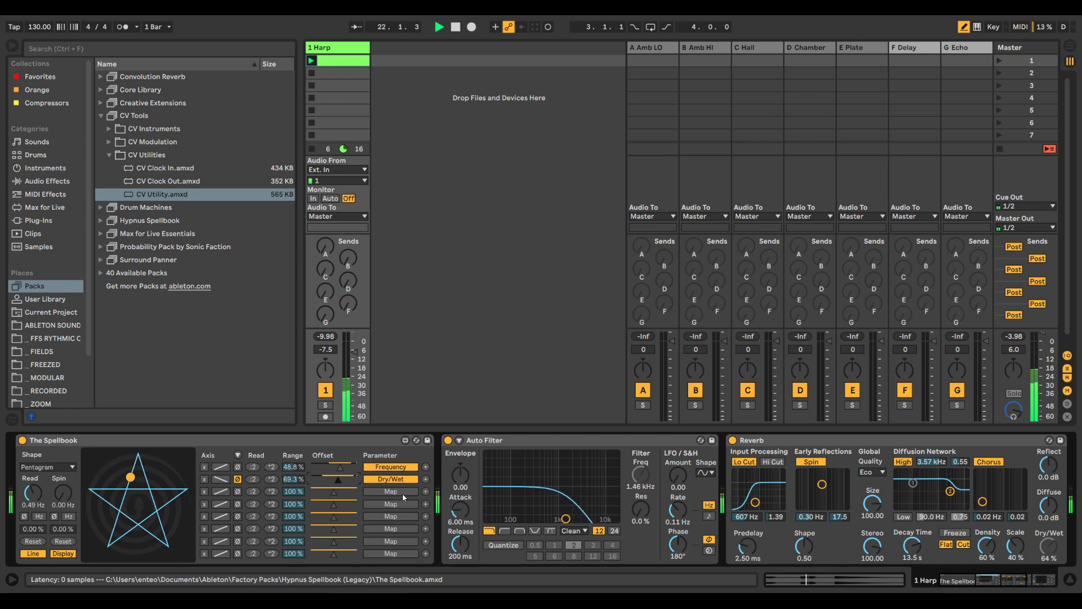
Map the inverted output 3 to the Amb LO send and output 4 to the Delay send.
click(237, 490)
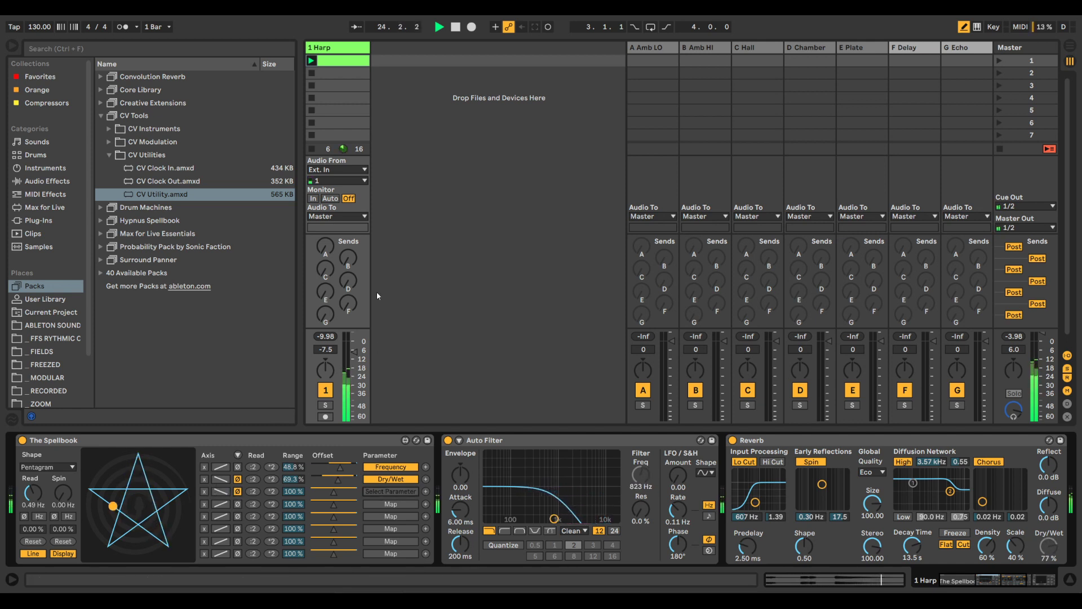
click(325, 246)
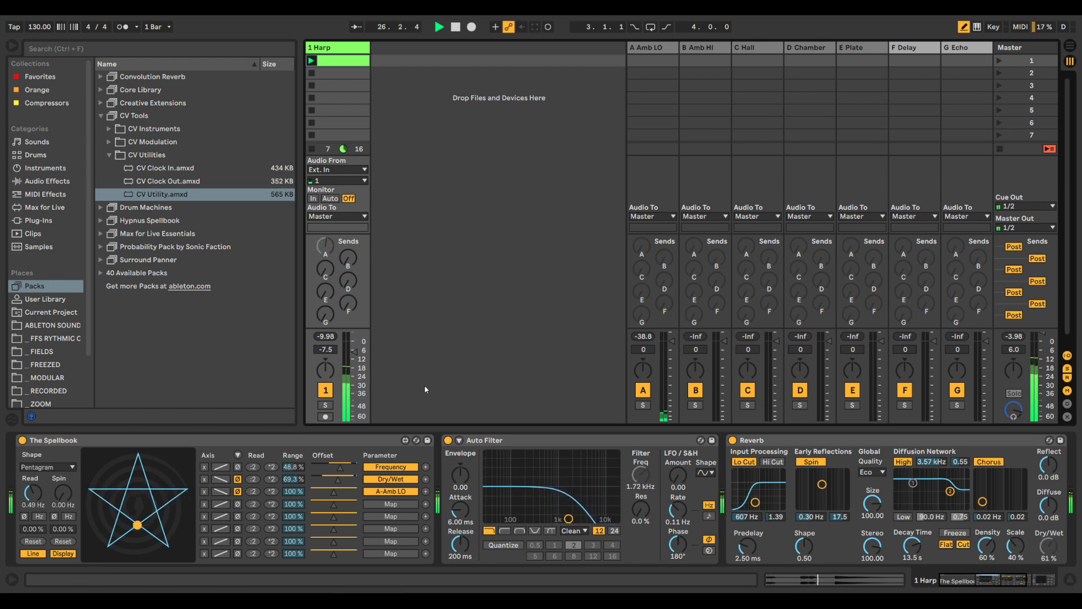
click(391, 505)
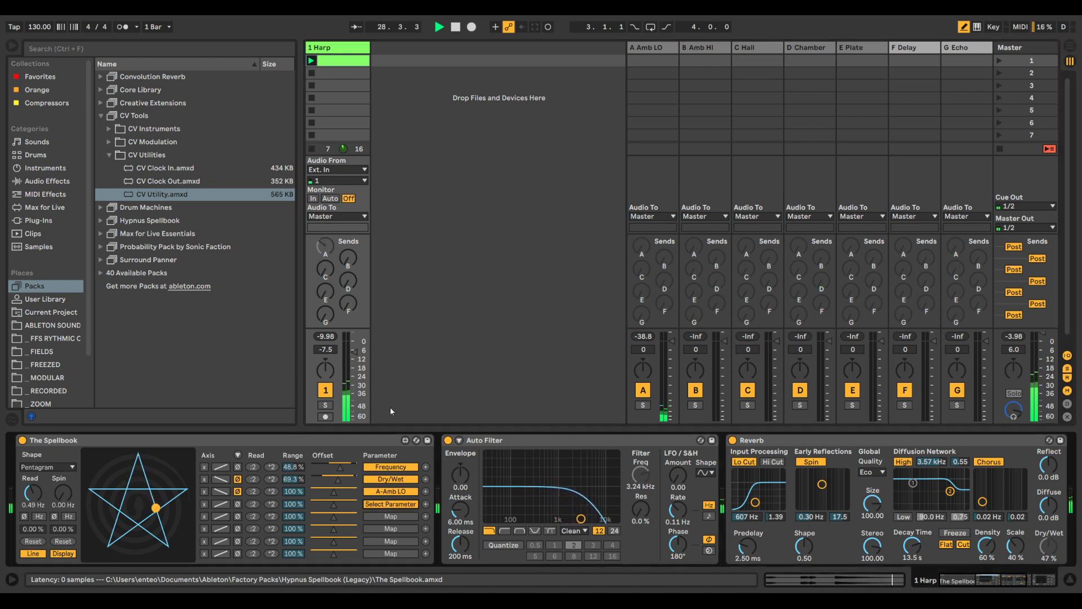
click(350, 305)
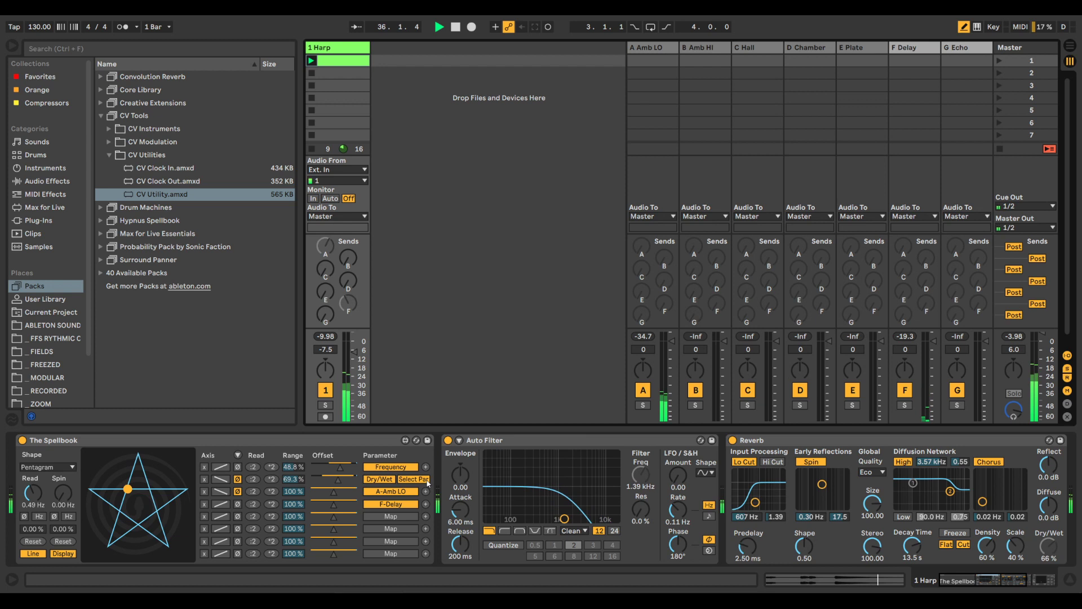
Add Auto Filter LFO Amount and LFO Phase as second targets of outputs 2 and 3.
click(425, 479)
click(680, 478)
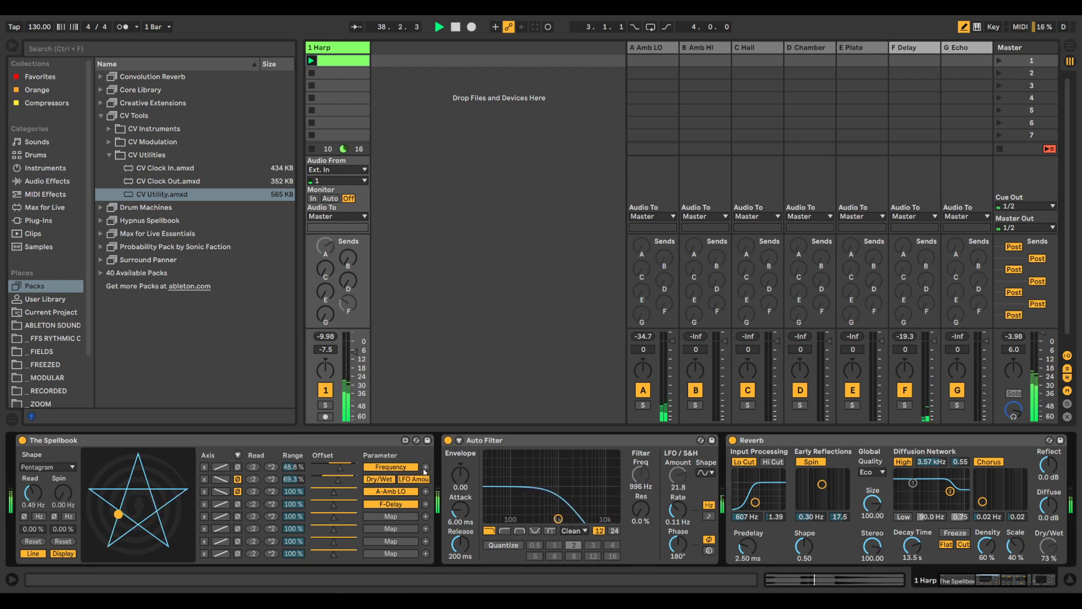
click(426, 492)
click(677, 544)
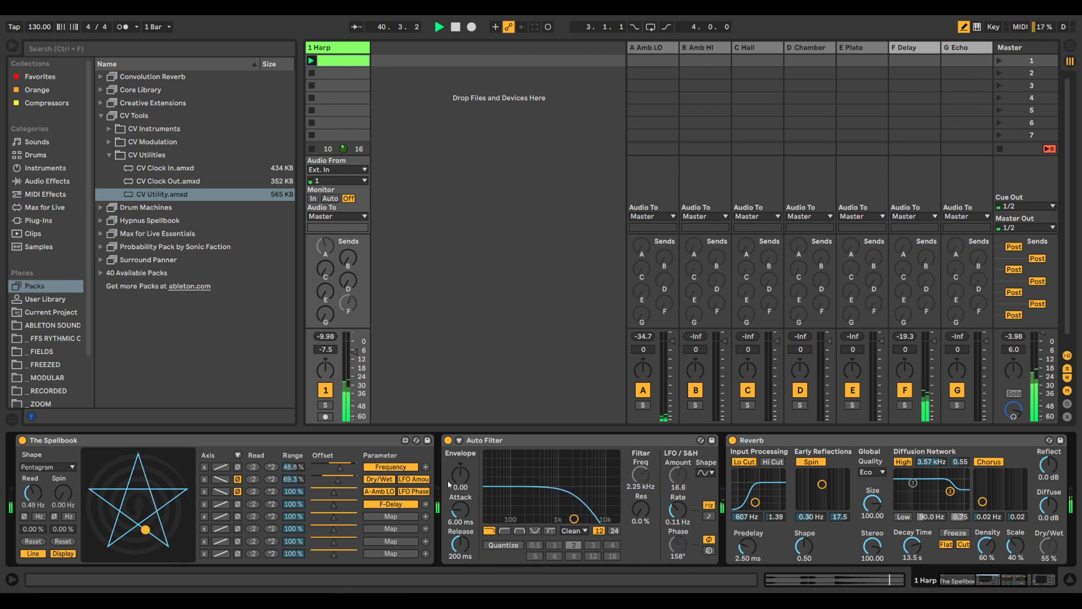
click(691, 481)
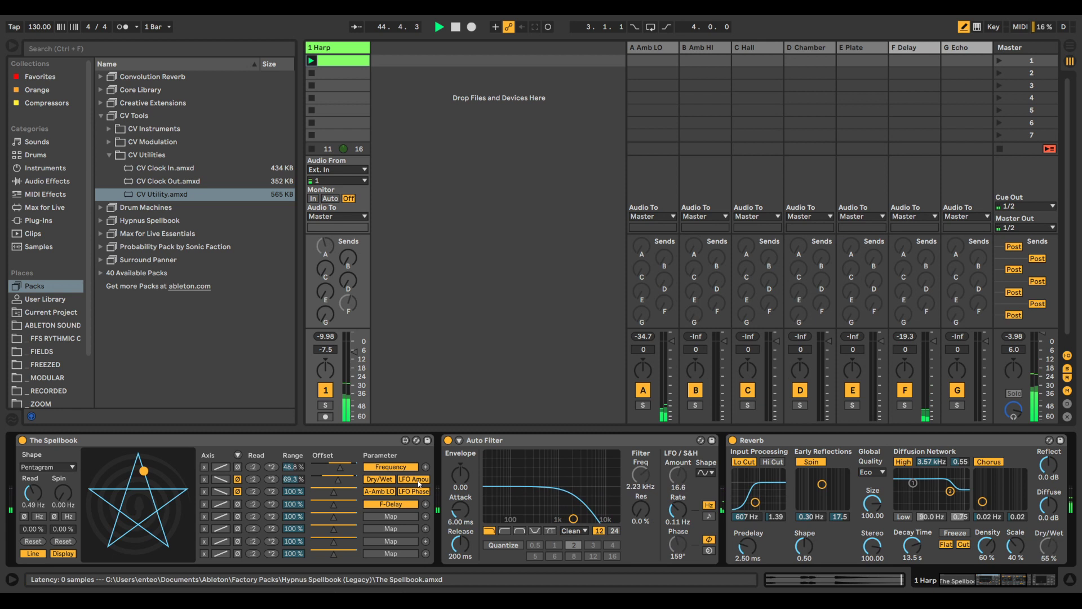
Map Spellbook output 5 to the Range of output 4.
click(402, 520)
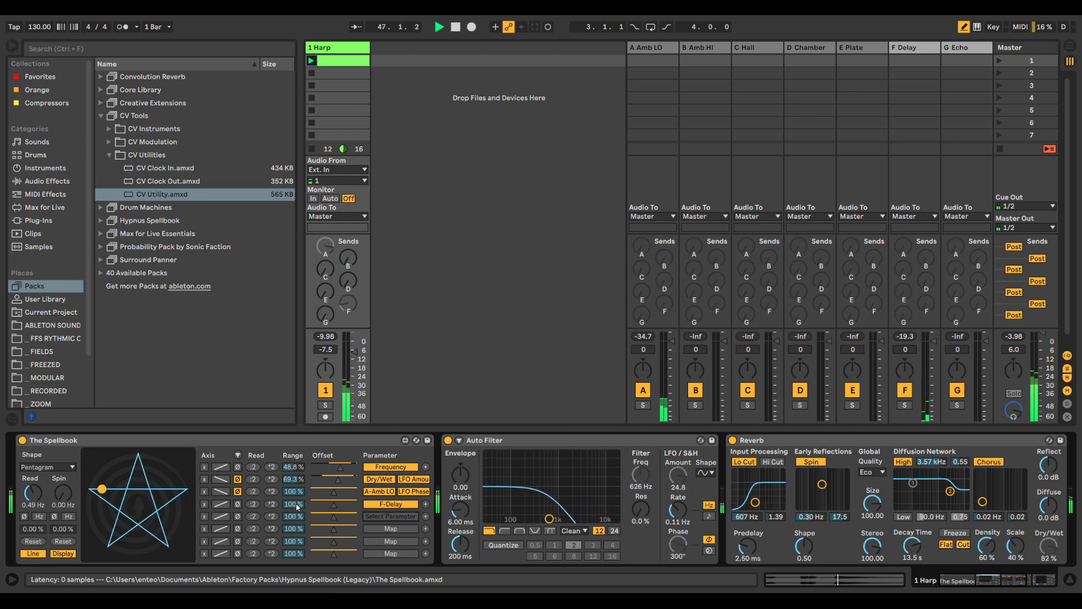
click(297, 504)
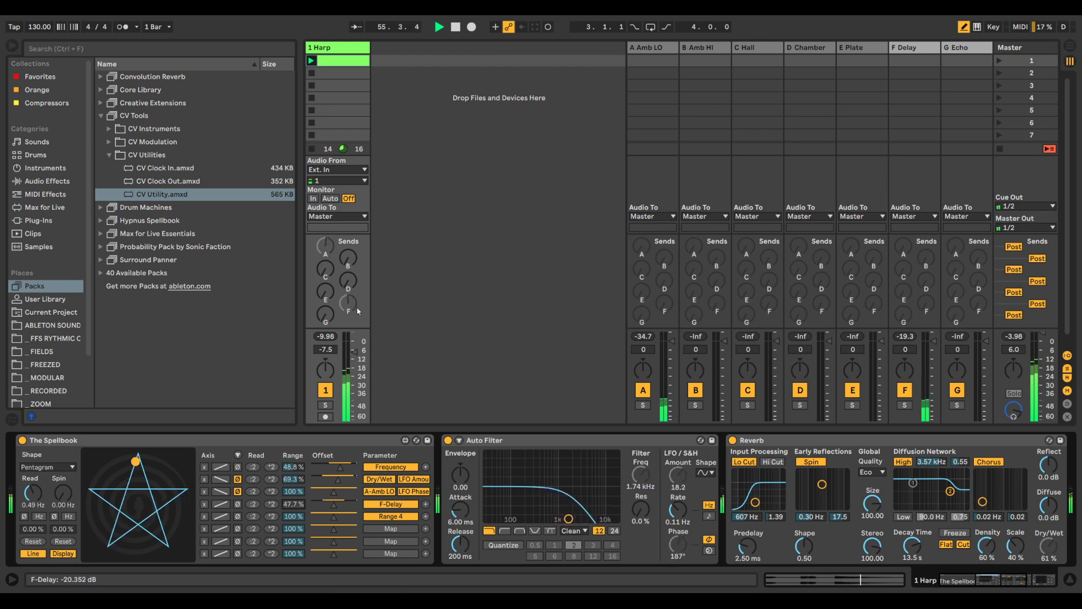
Map output 8 to Spin at 59.8% range with a peak curve, set Read to 0.16 Hz, and restart playback.
click(385, 555)
click(64, 495)
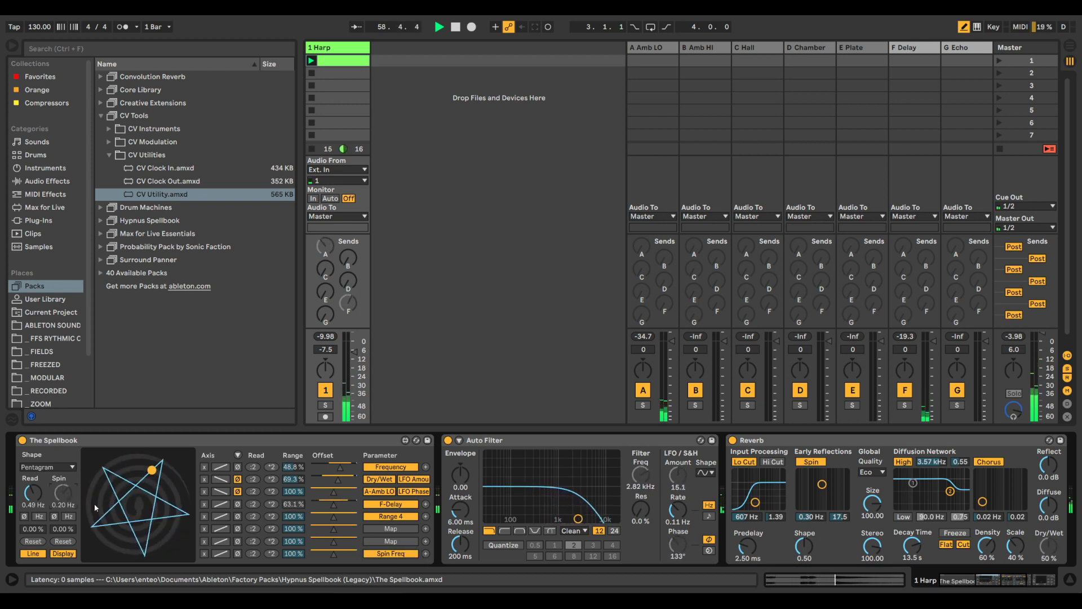
drag(294, 553, 293, 569)
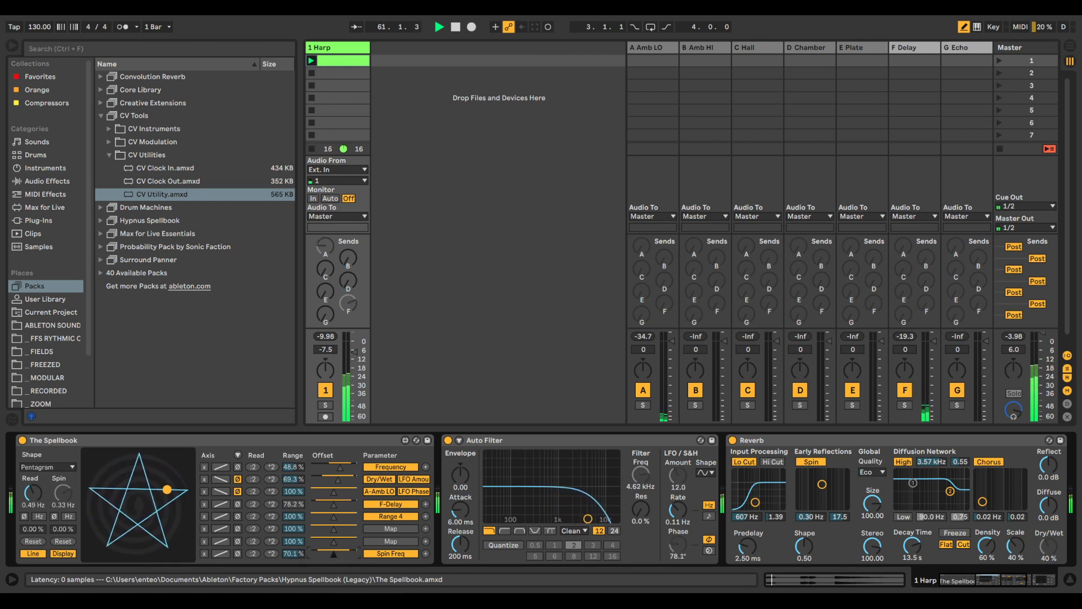
click(222, 550)
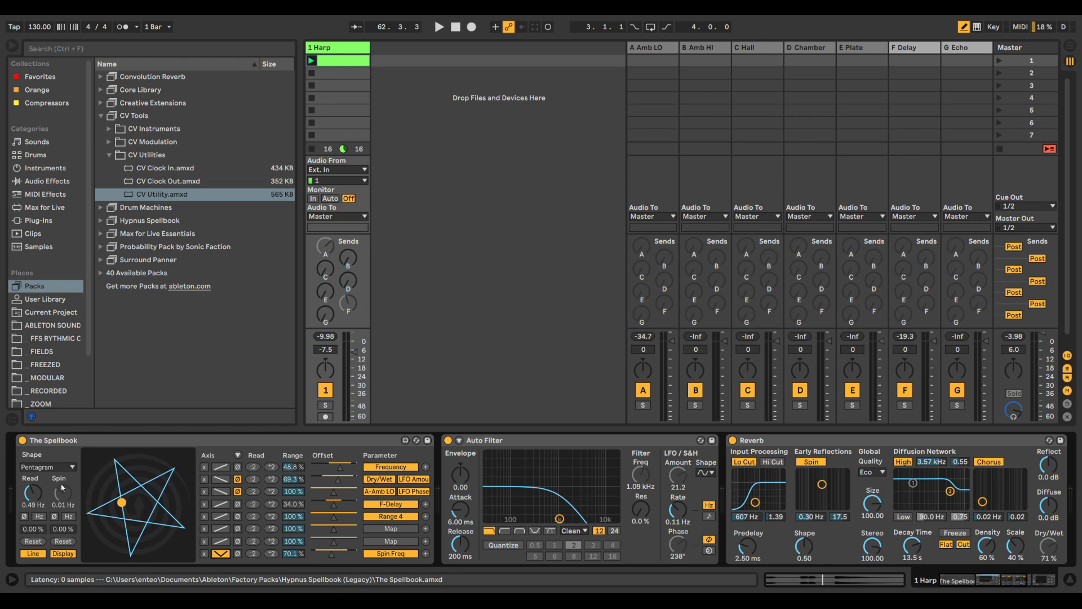
click(228, 553)
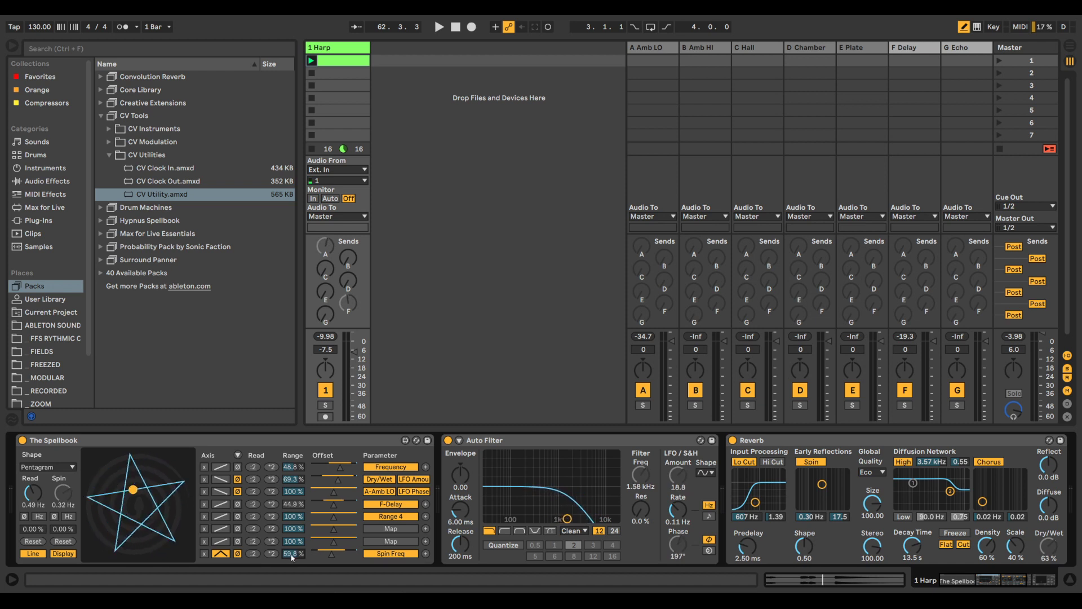
drag(39, 492, 38, 514)
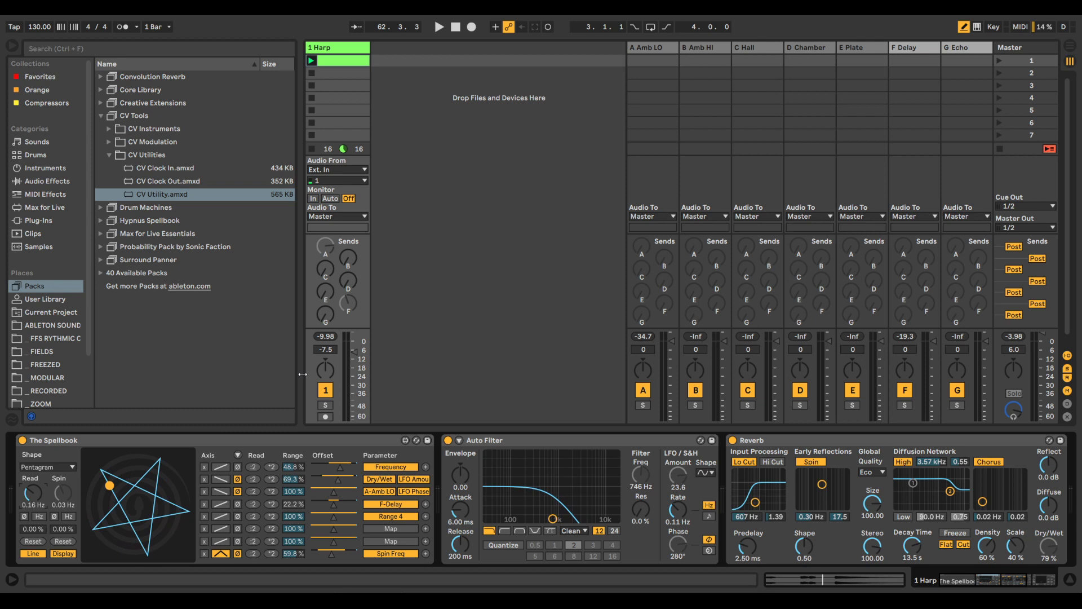
key(space)
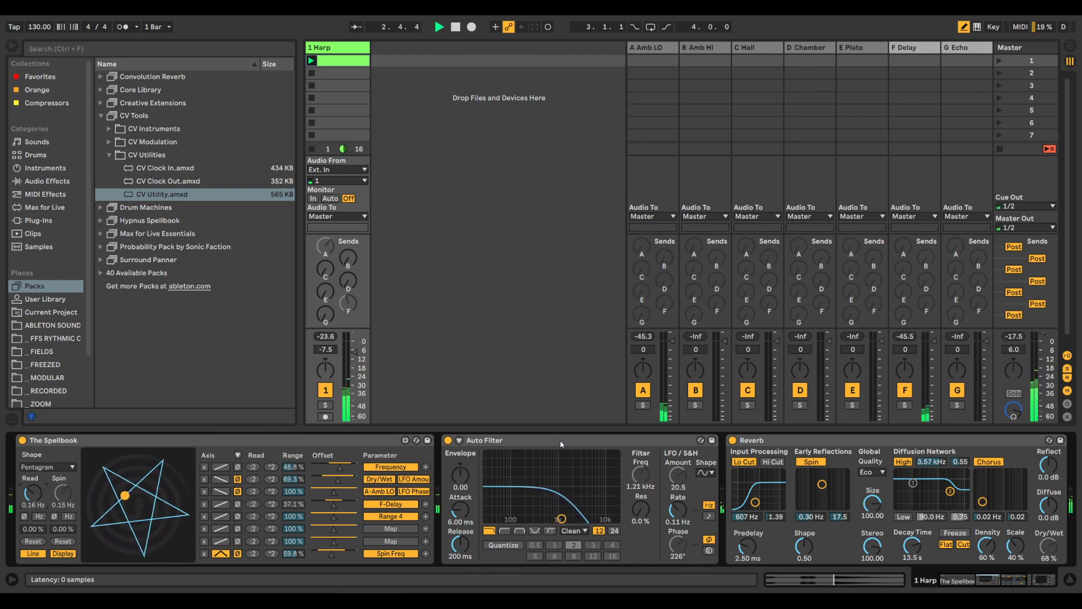
Collapse the Auto Filter and Reverb devices, then expand the Auto Filter again.
double_click(616, 440)
double_click(617, 439)
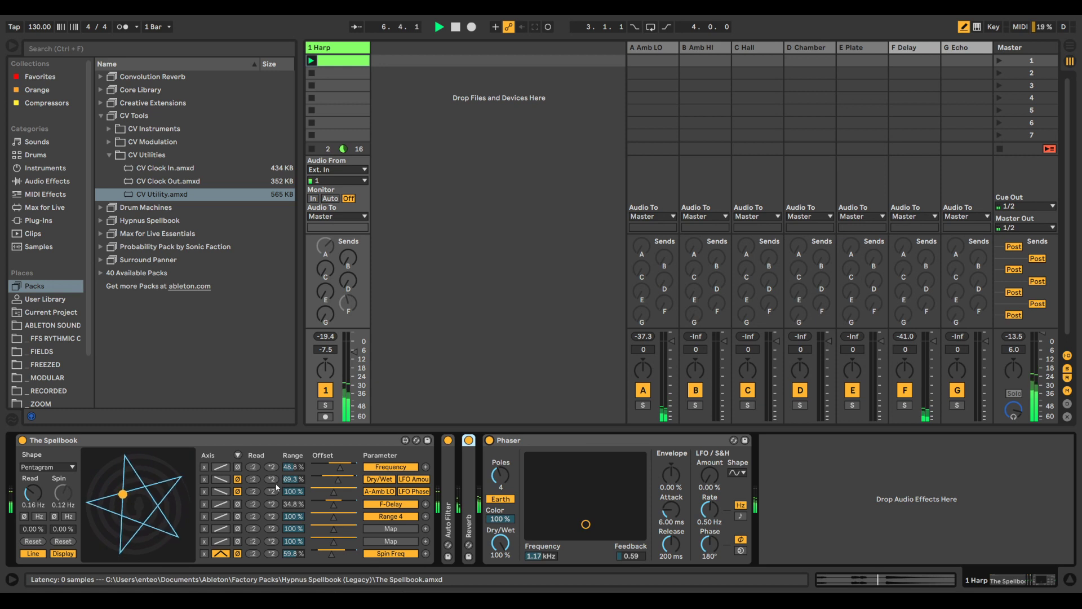
double_click(451, 493)
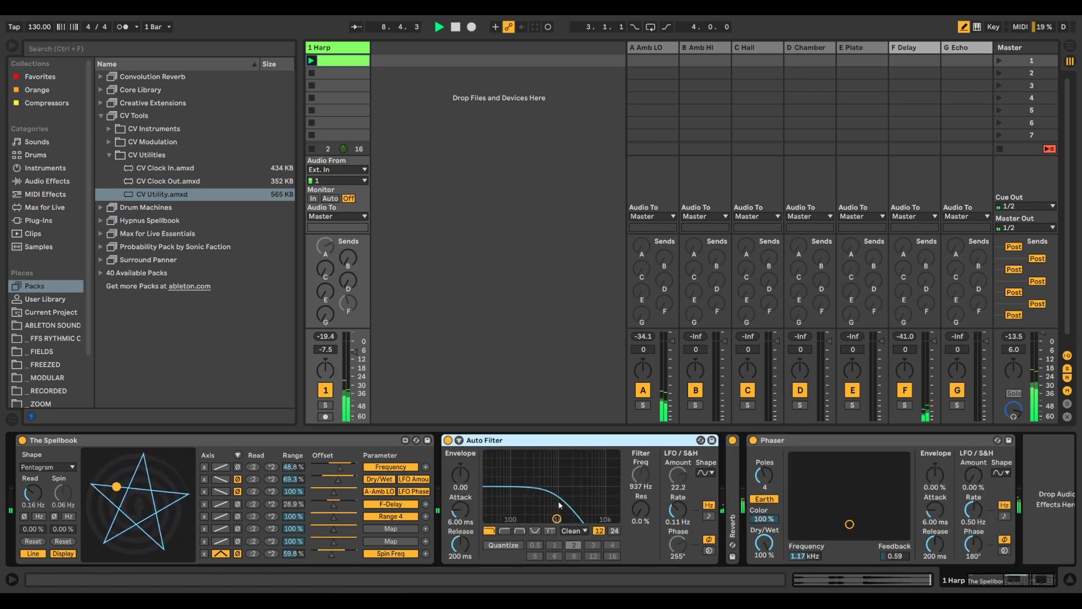
Set output 1's Read multiplier to *4, output 2's to *8, and invert output 3.
click(272, 467)
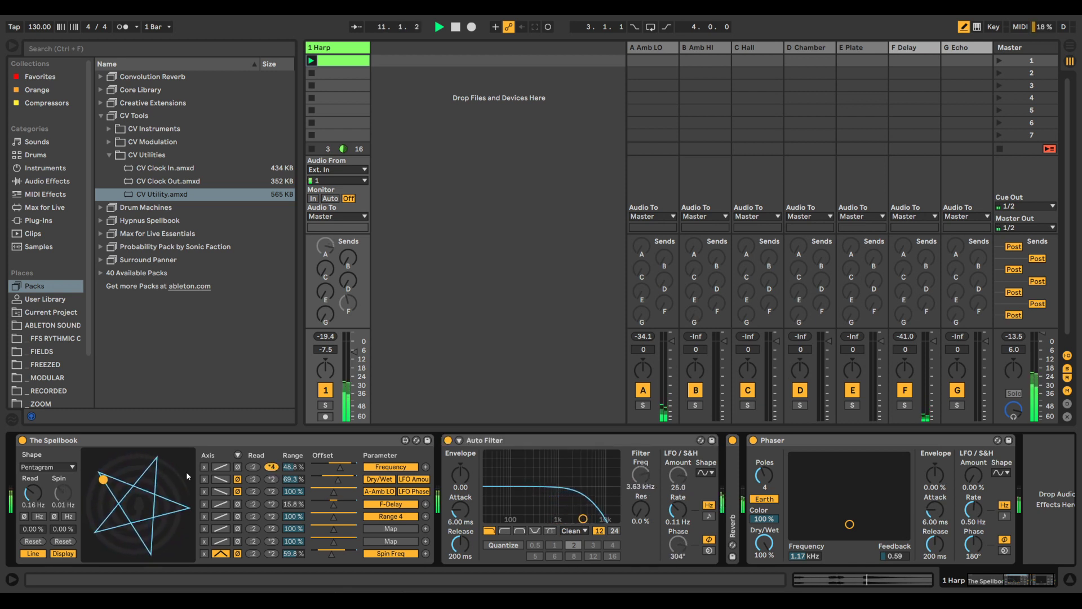
click(272, 467)
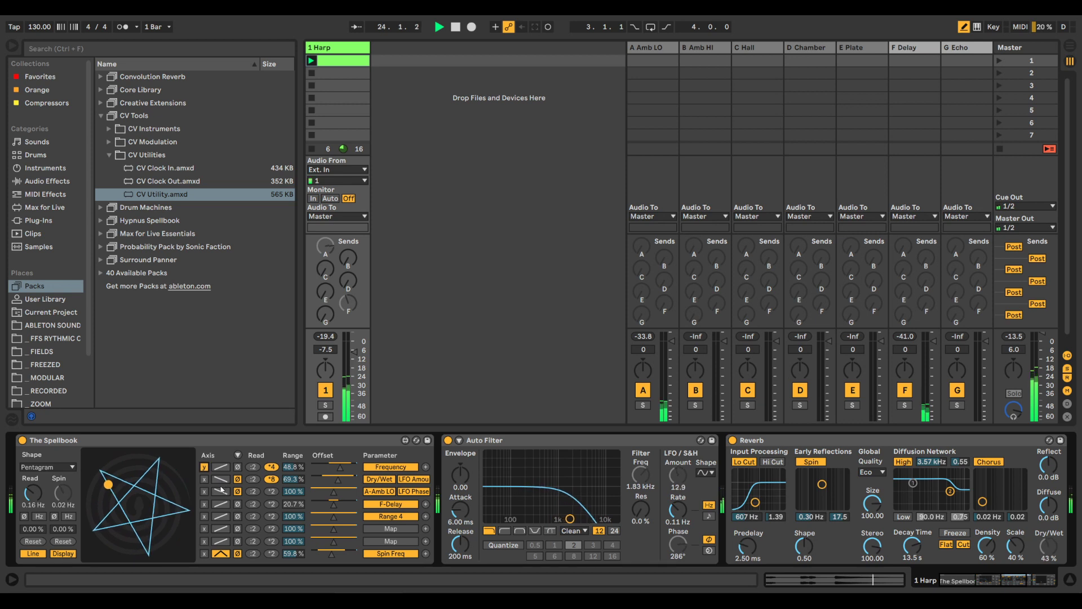
click(239, 492)
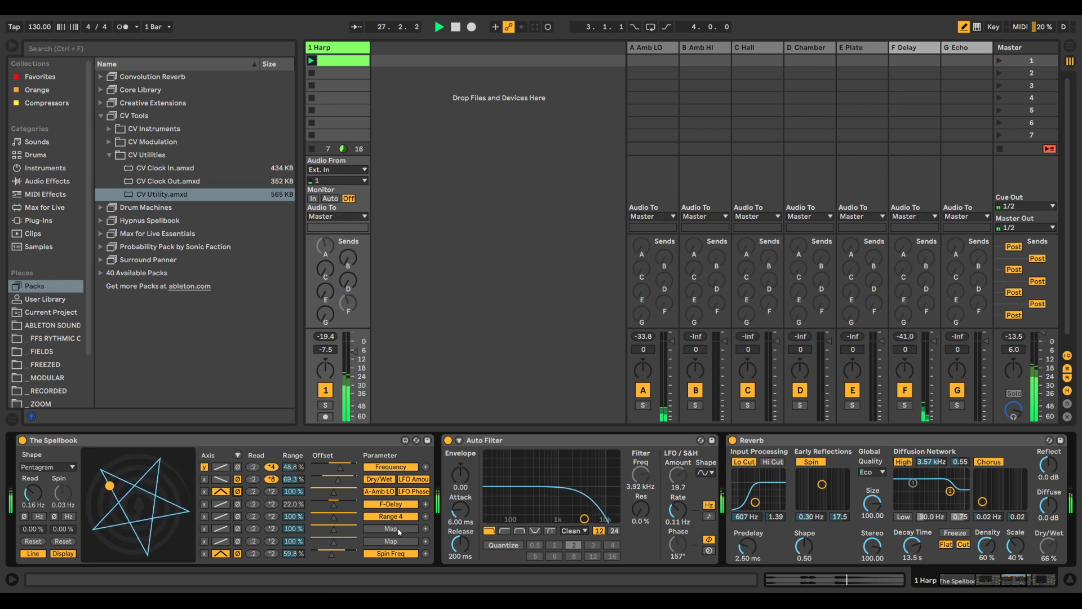
Collapse the filter and reverb, then map row 6 to Phaser Dry/Wet with a wider range.
double_click(507, 441)
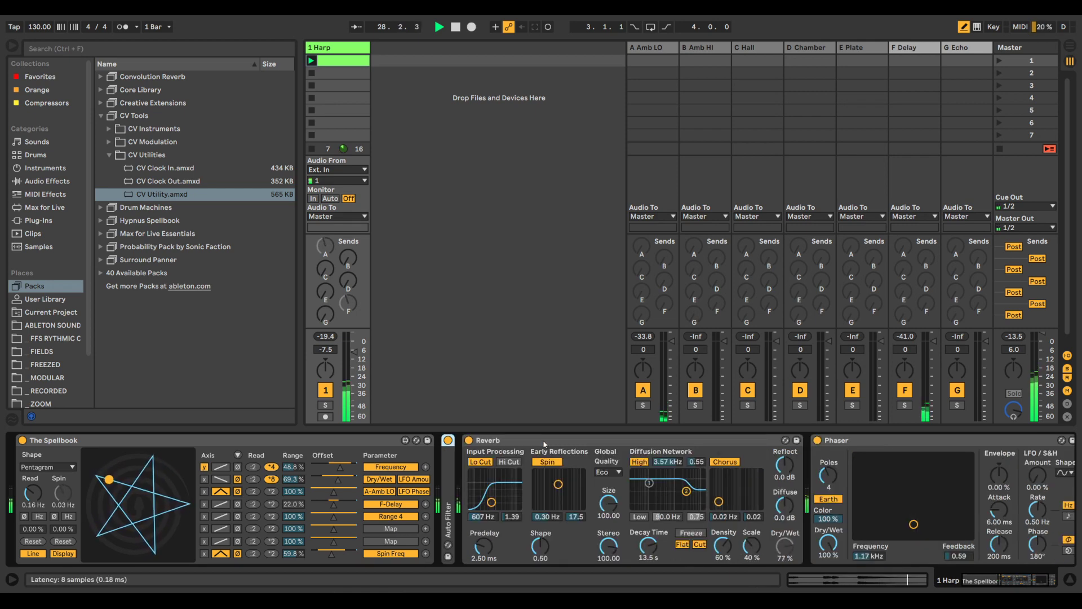
double_click(506, 440)
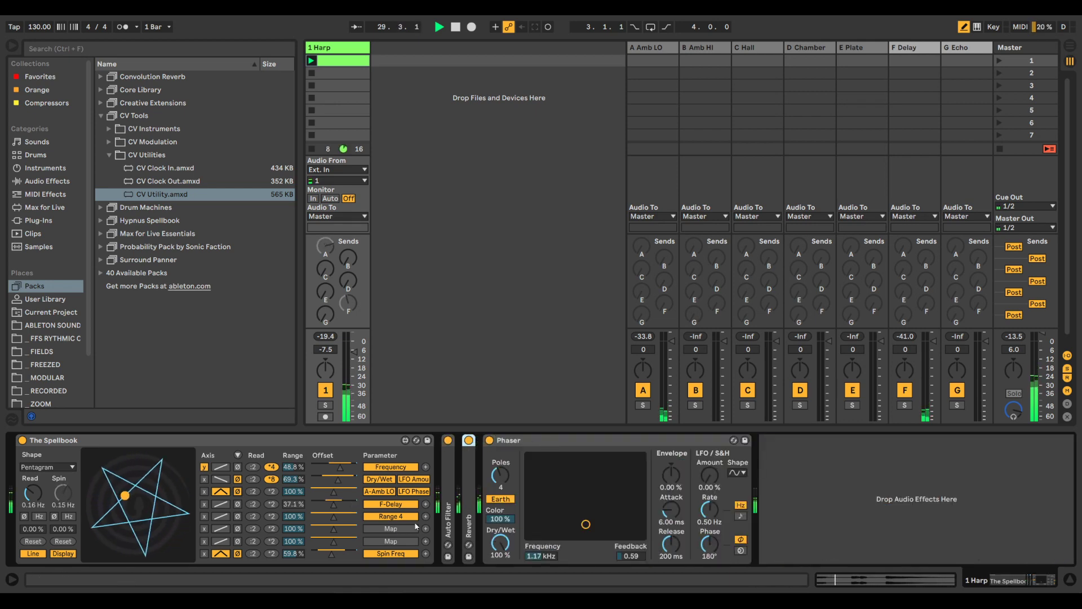
click(394, 530)
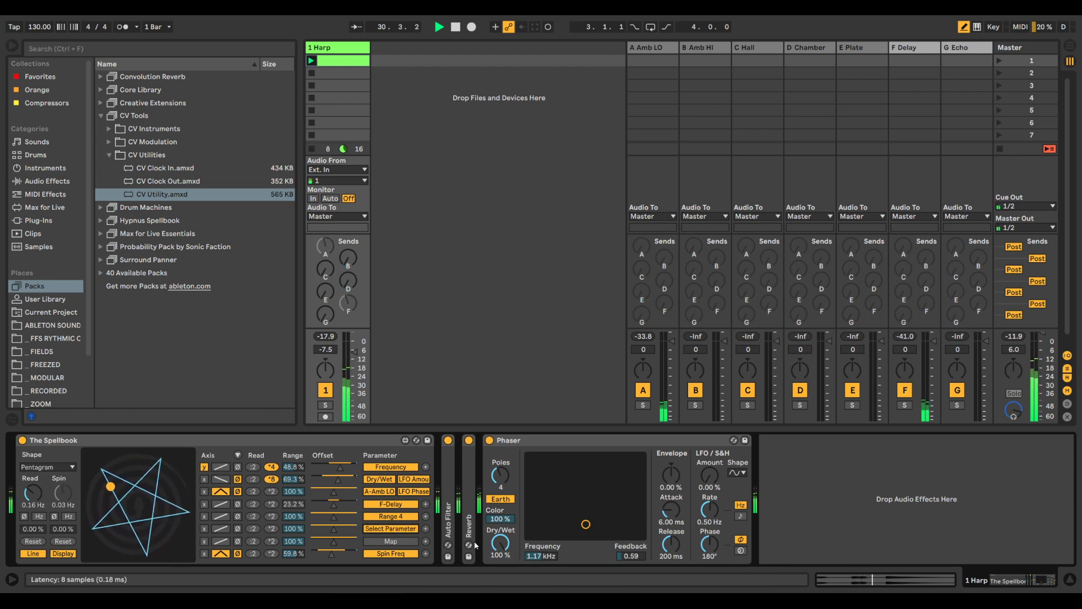
click(501, 545)
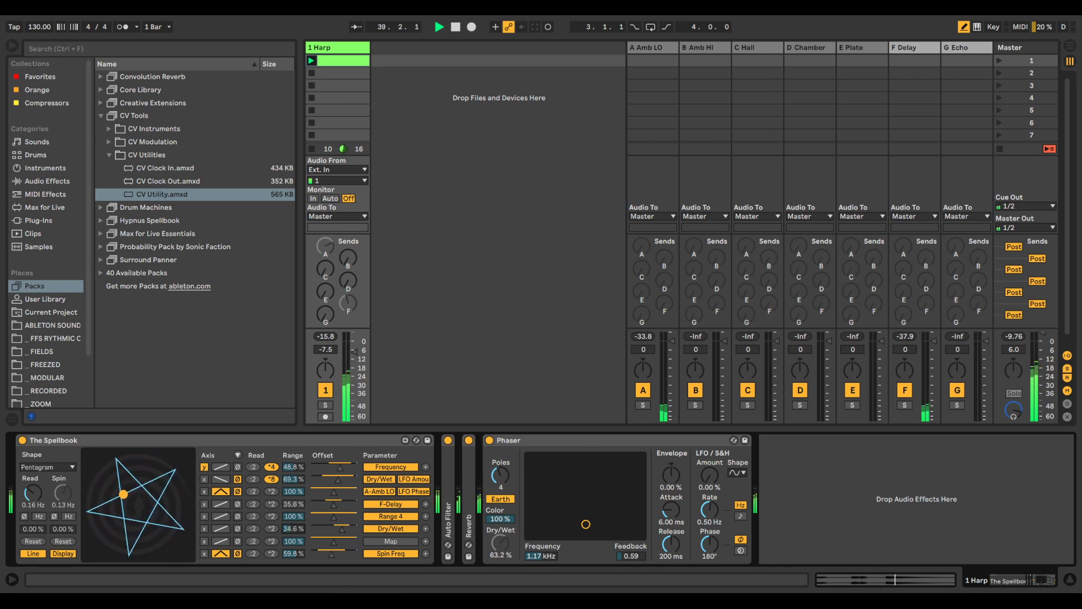
drag(295, 530, 295, 524)
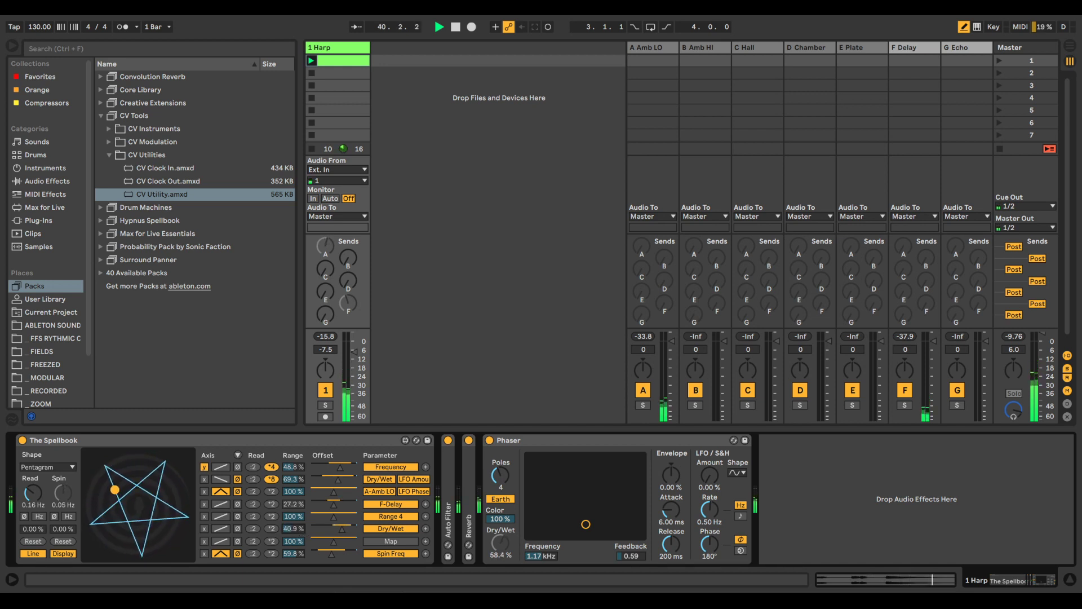
Map row 7 to Phaser LFO Amount and add Phaser LFO Phase to row 6.
click(401, 542)
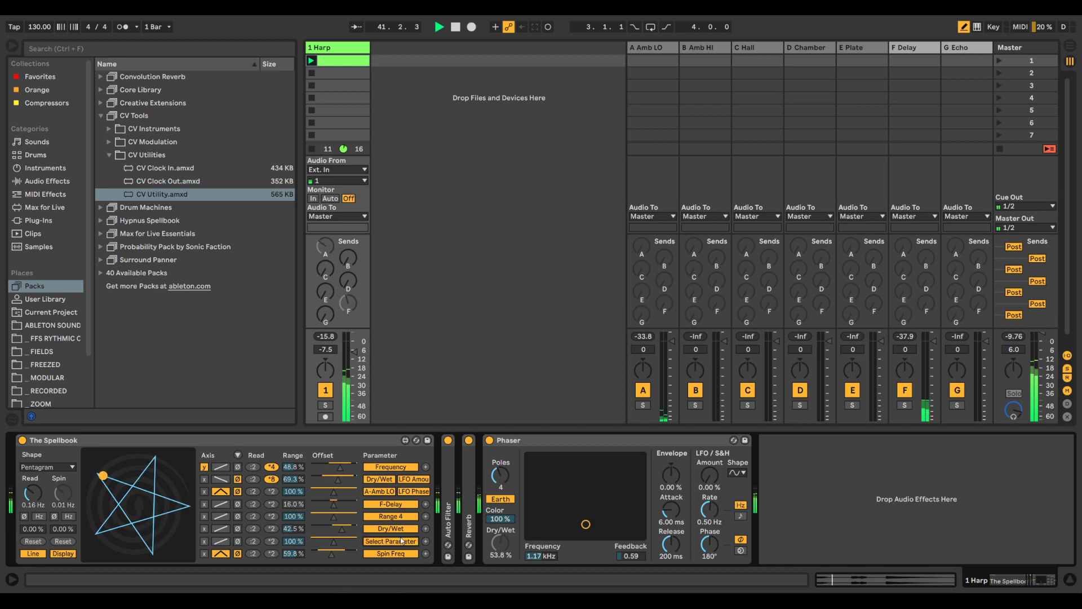
click(709, 475)
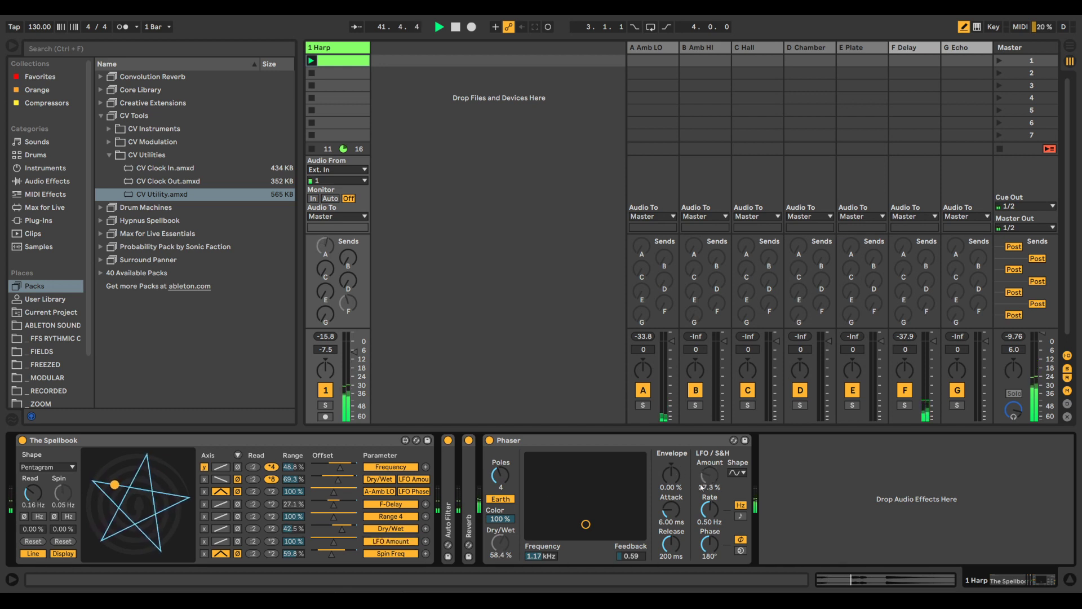
click(425, 528)
click(710, 543)
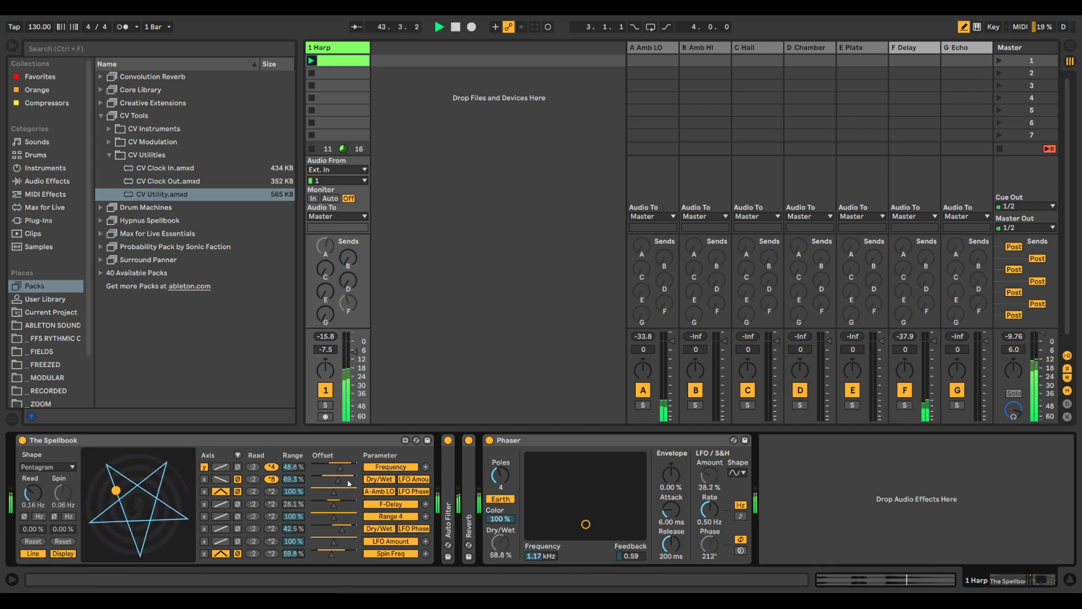
Change the read multipliers of rows 7, 5 (to 4) and 2 (to 8), and set row 6's axis to y.
click(271, 541)
click(253, 541)
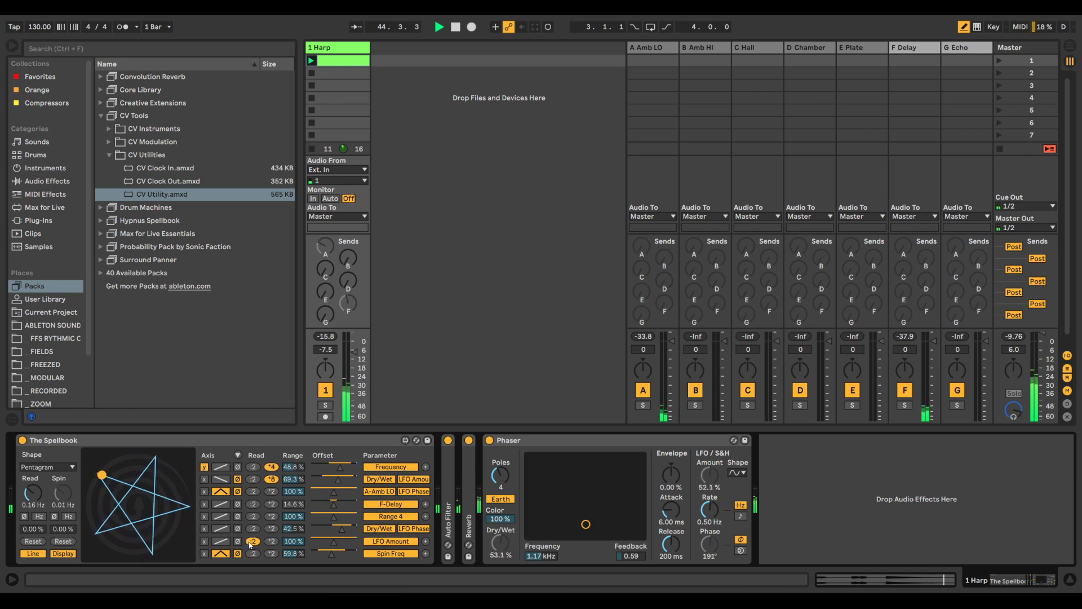
click(271, 517)
click(272, 479)
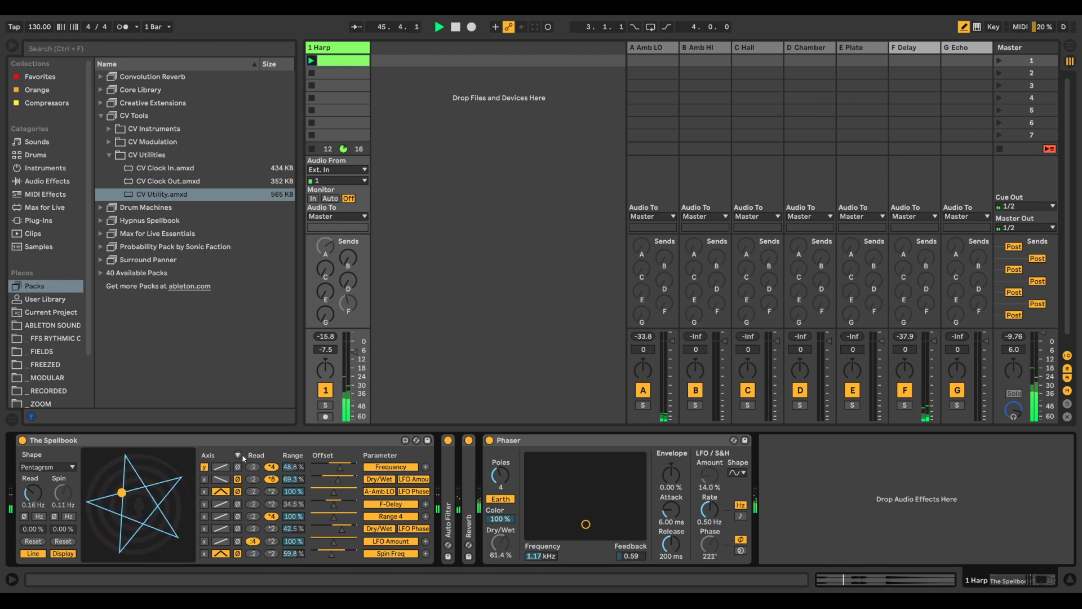
click(205, 528)
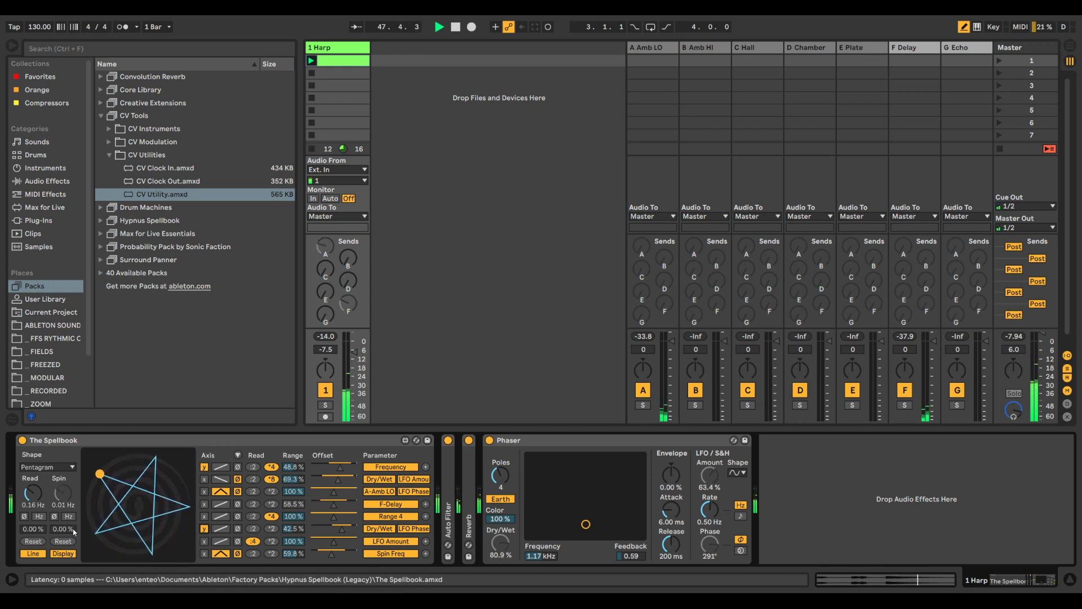
Reset the read phase, sync the read rate at 4, and switch the trace from Line to Lap.
click(25, 517)
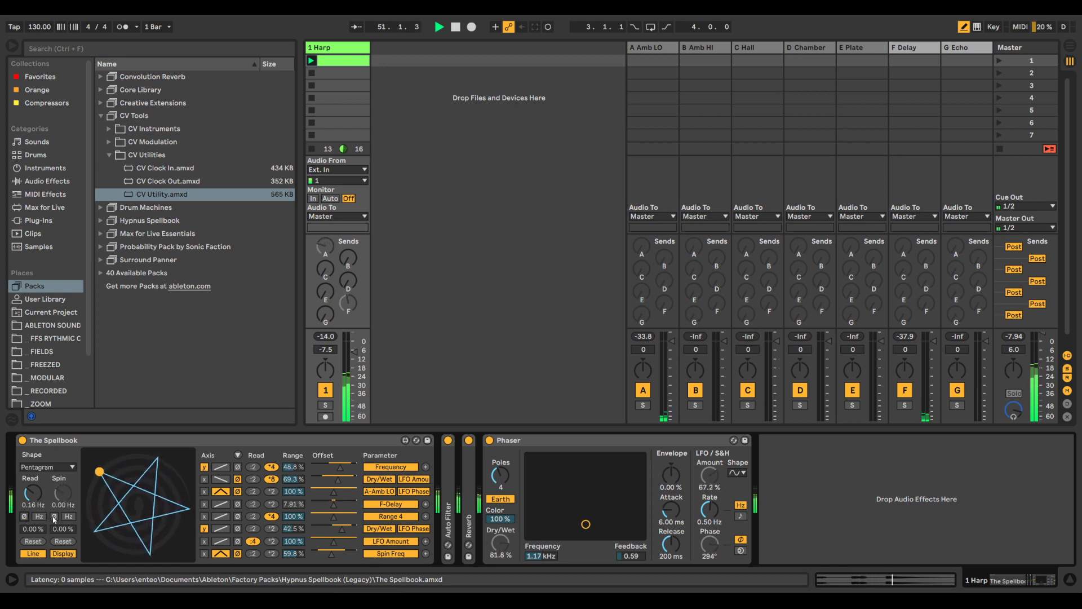
click(39, 517)
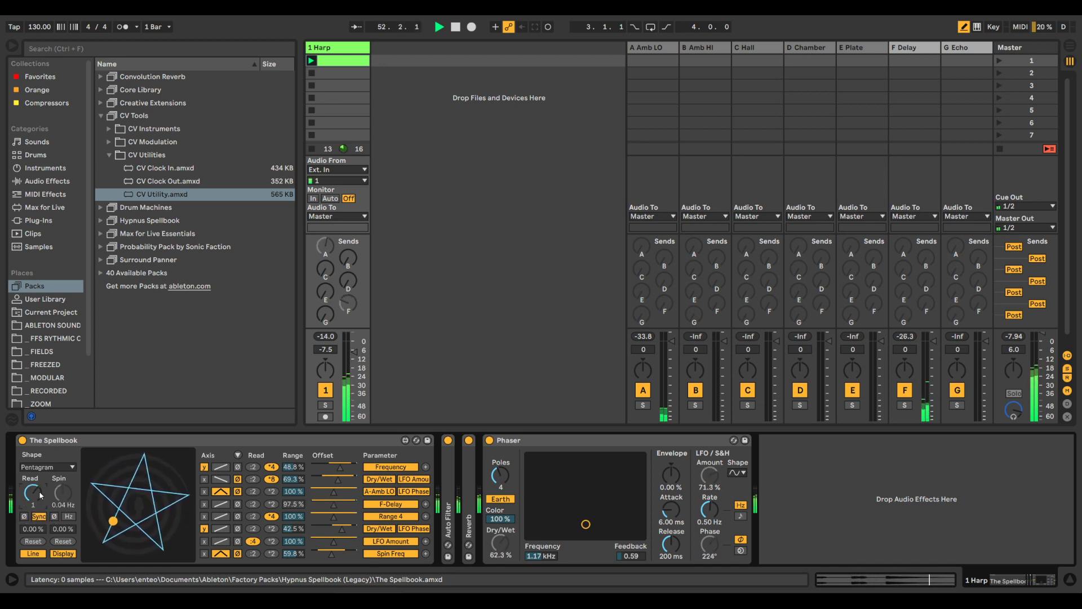
drag(33, 492, 32, 479)
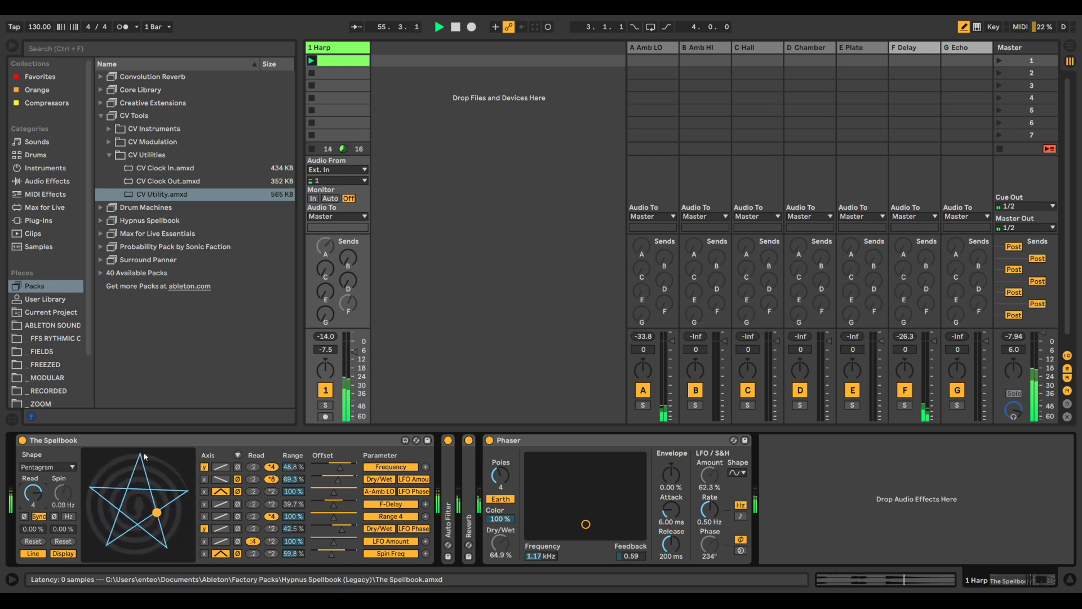
click(46, 553)
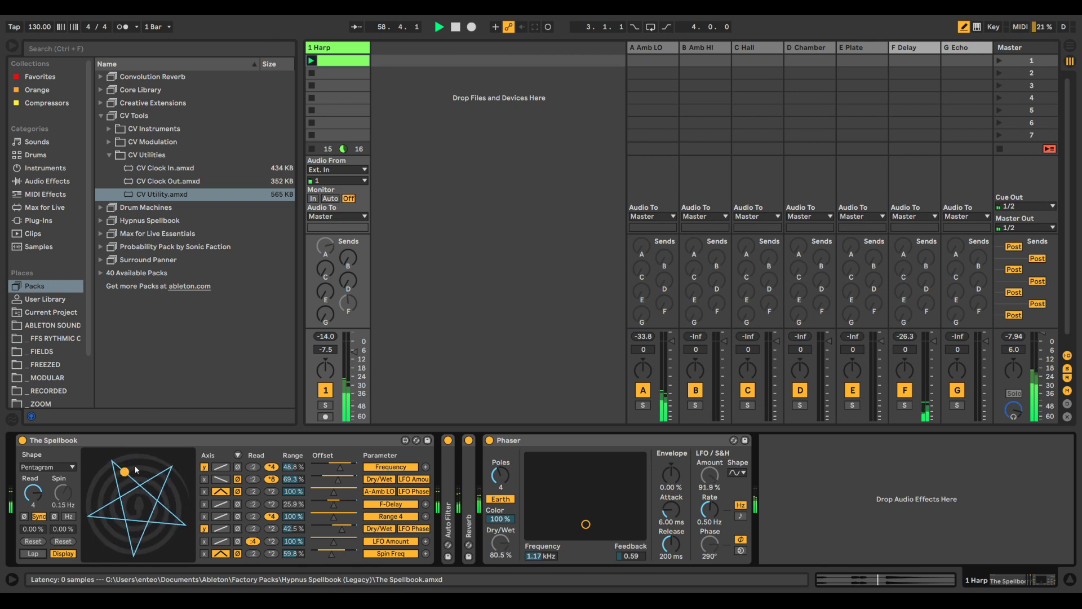
Choose the Valknut shape and lower the Harp track volume to -12 dB.
click(63, 467)
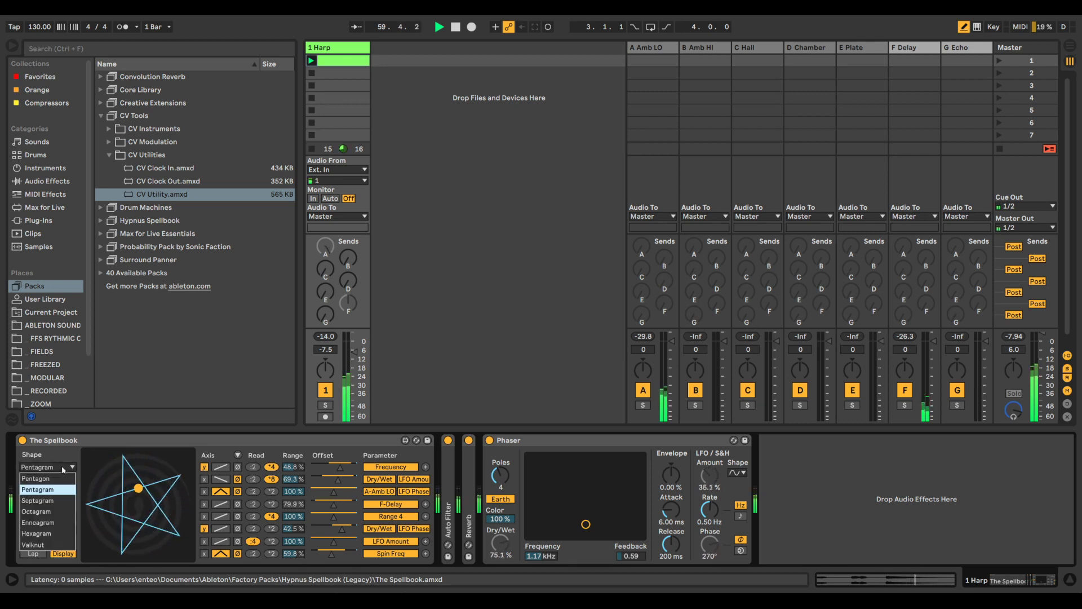
click(32, 544)
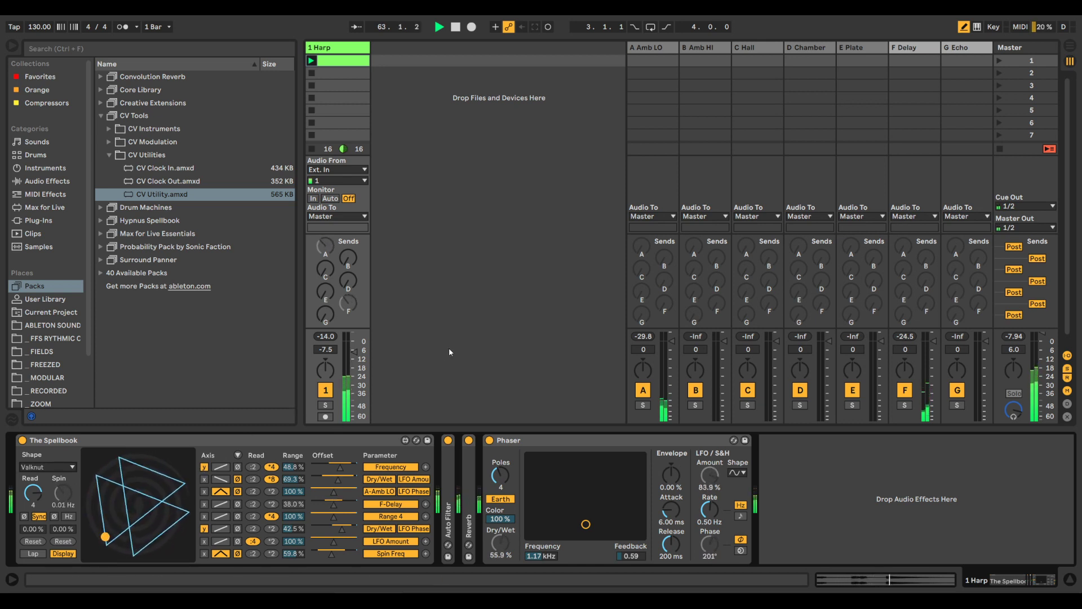
drag(351, 360, 350, 385)
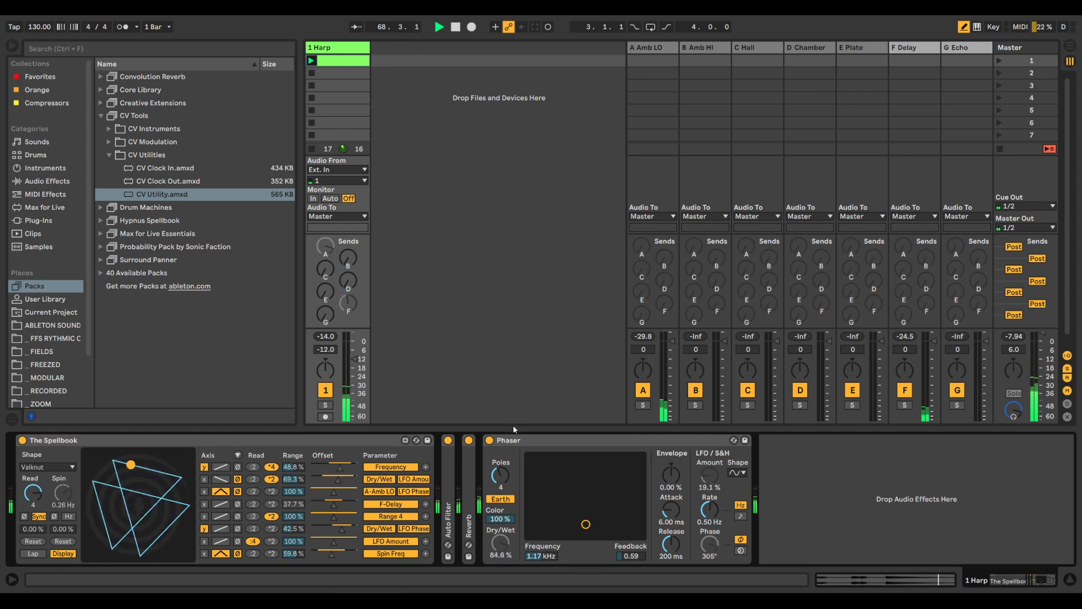
Show the per-row phase and spin settings, offset row 1's Read phase, and start playback.
click(331, 457)
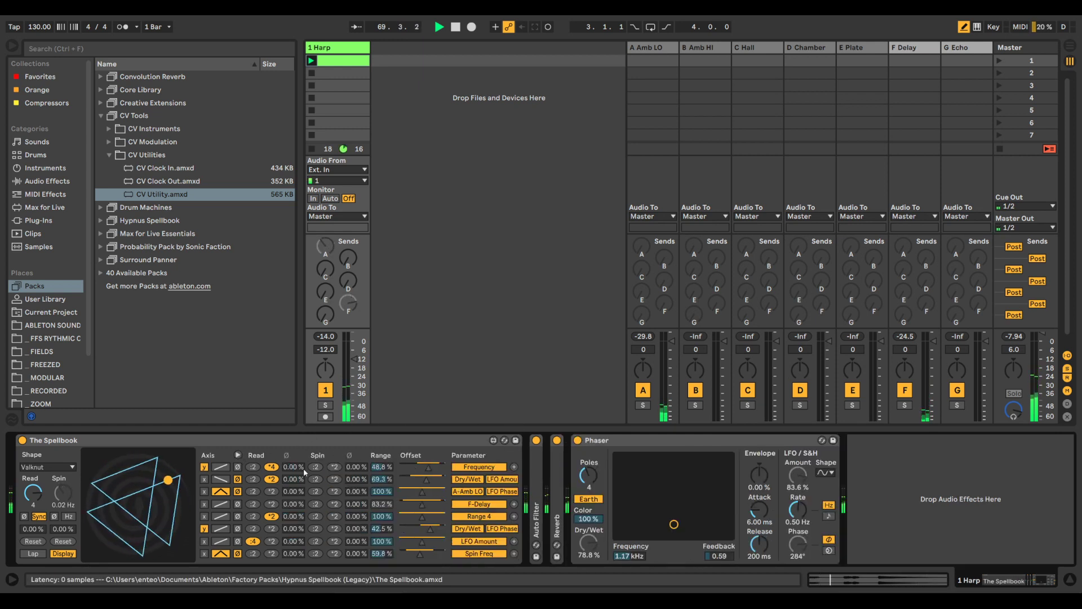
mouse_move(297, 471)
mouse_down()
mouse_move(298, 460)
mouse_move(298, 475)
mouse_up()
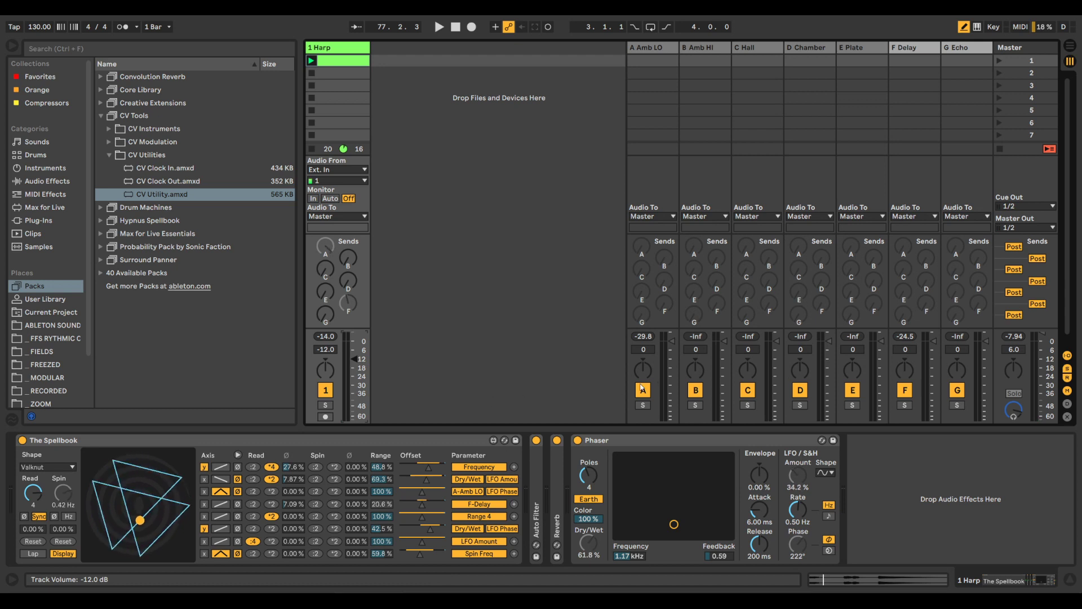
key(space)
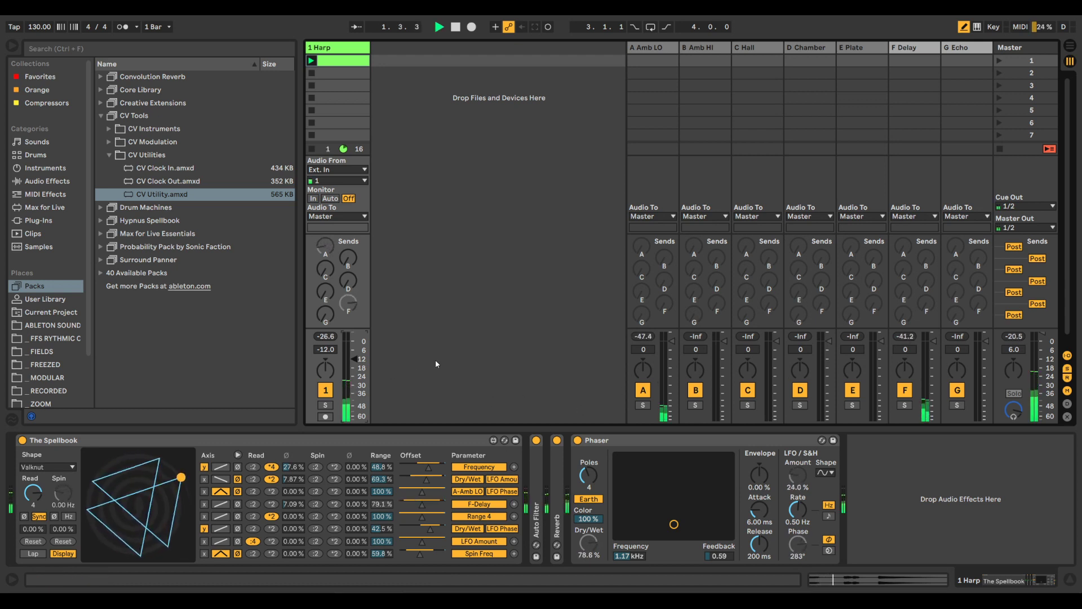
Stop the transport.
key(space)
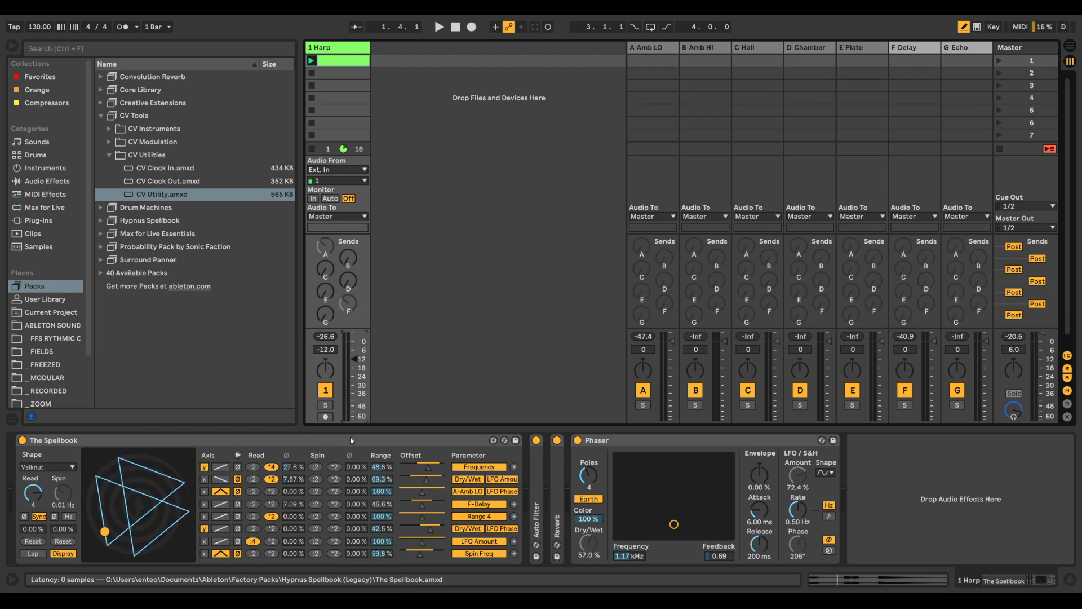
Select the Spellbook, expand the folded Auto Filter and Reverb devices, and scroll the chain back.
click(351, 440)
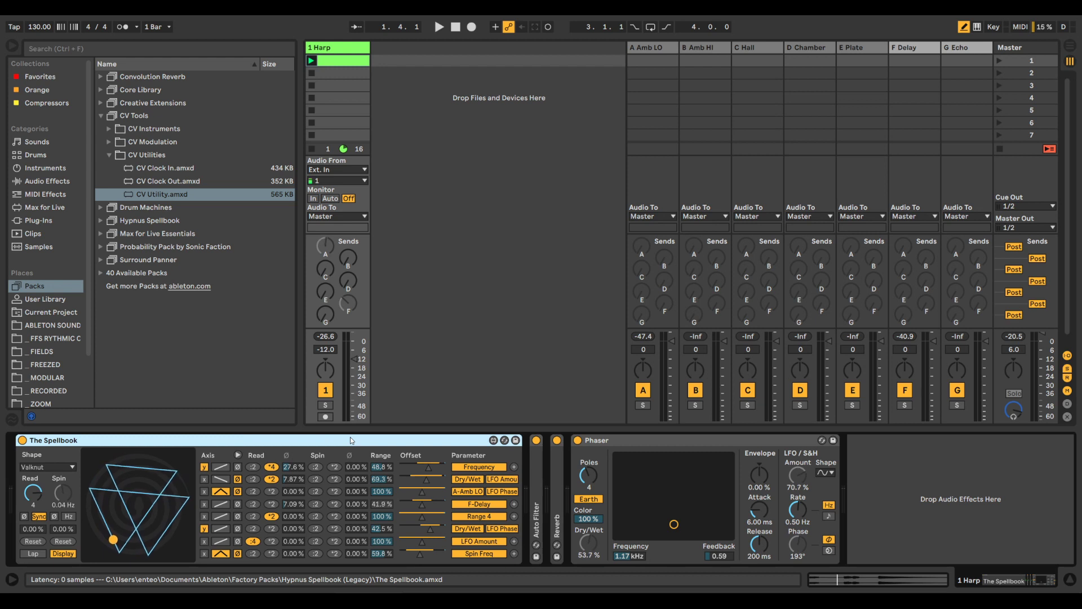
double_click(538, 487)
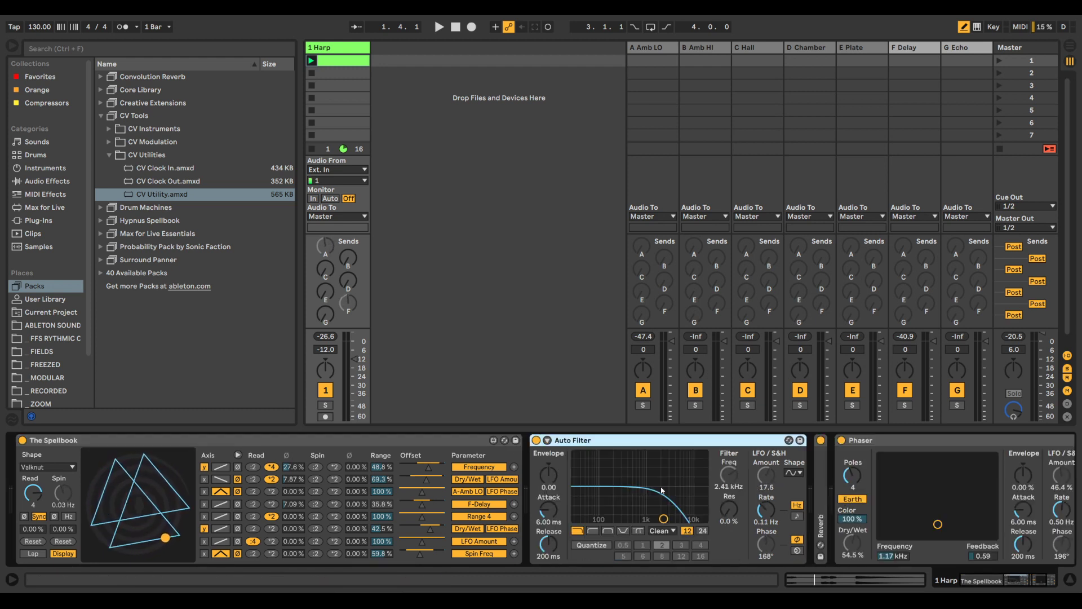
double_click(818, 468)
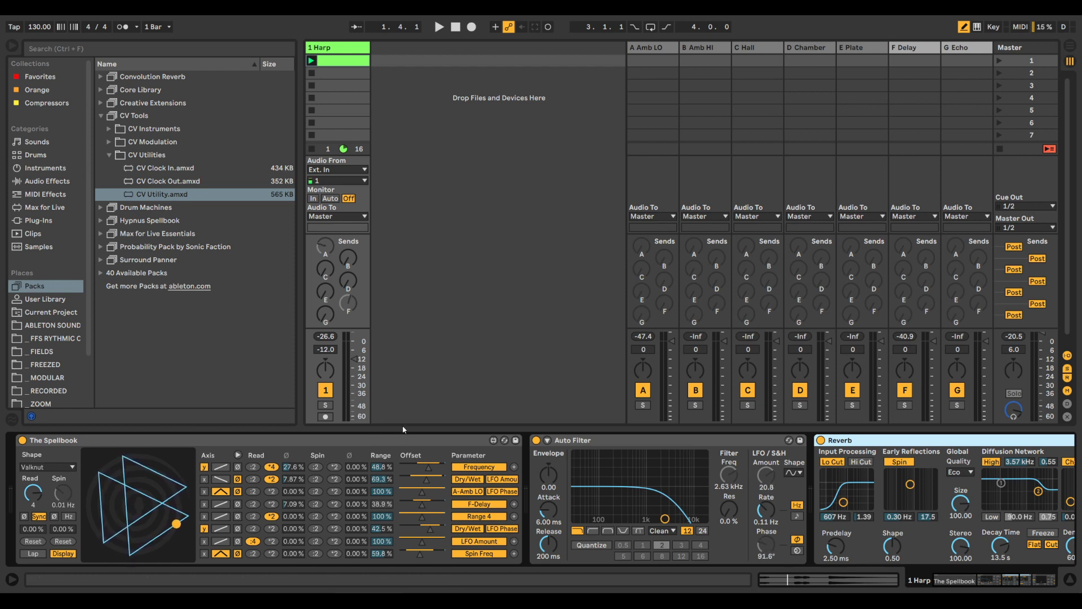
scroll(614, 483, down, 5)
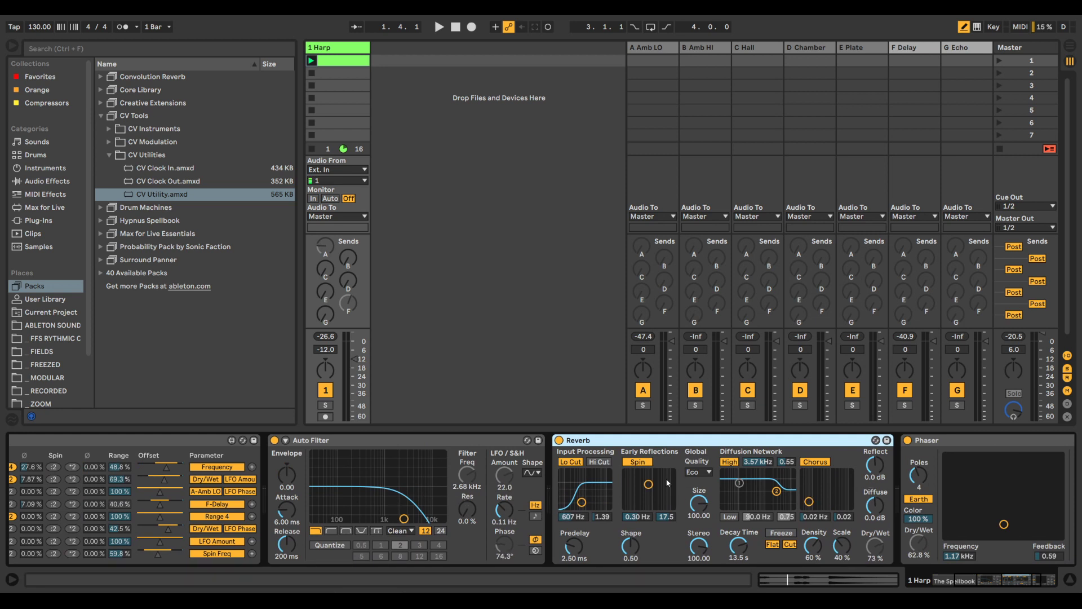
scroll(588, 471, down, 5)
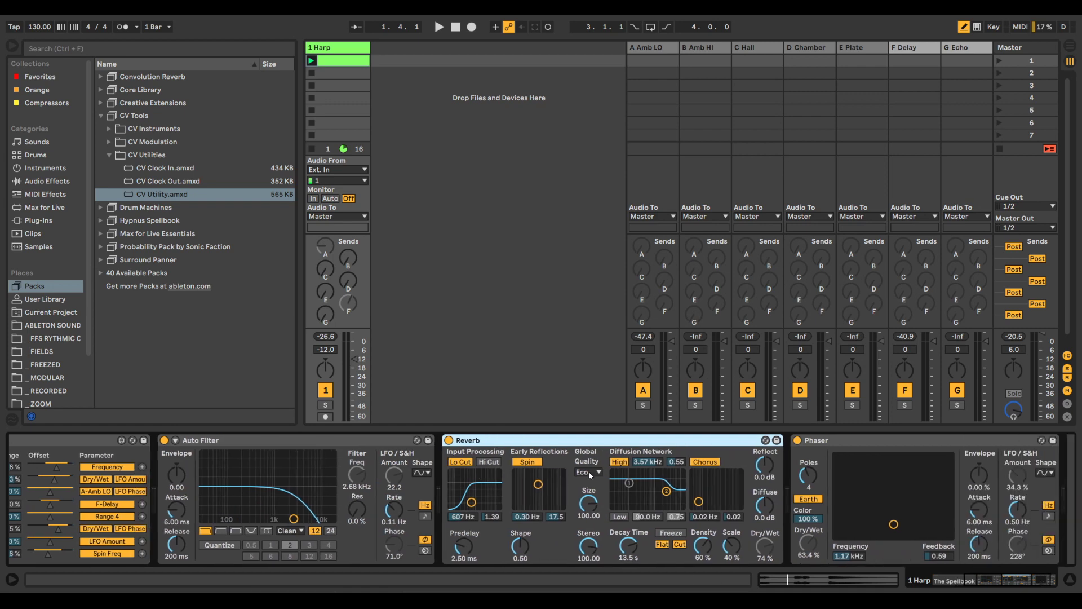
scroll(591, 473, up, 15)
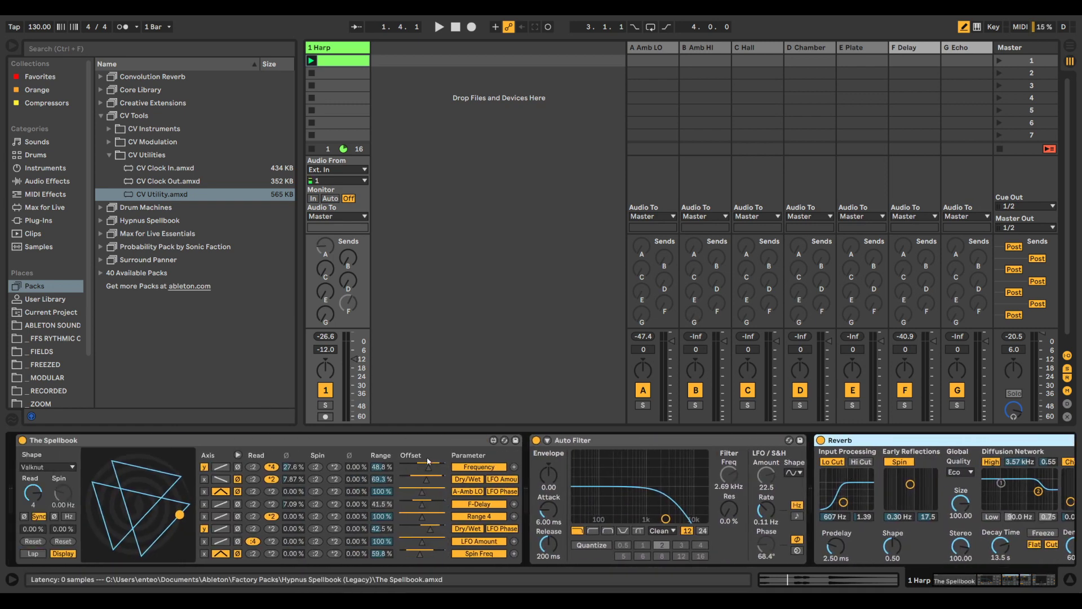
Start playback and add Harp Track Volume to row 1 and the D Chamber send to row 4.
key(space)
click(514, 466)
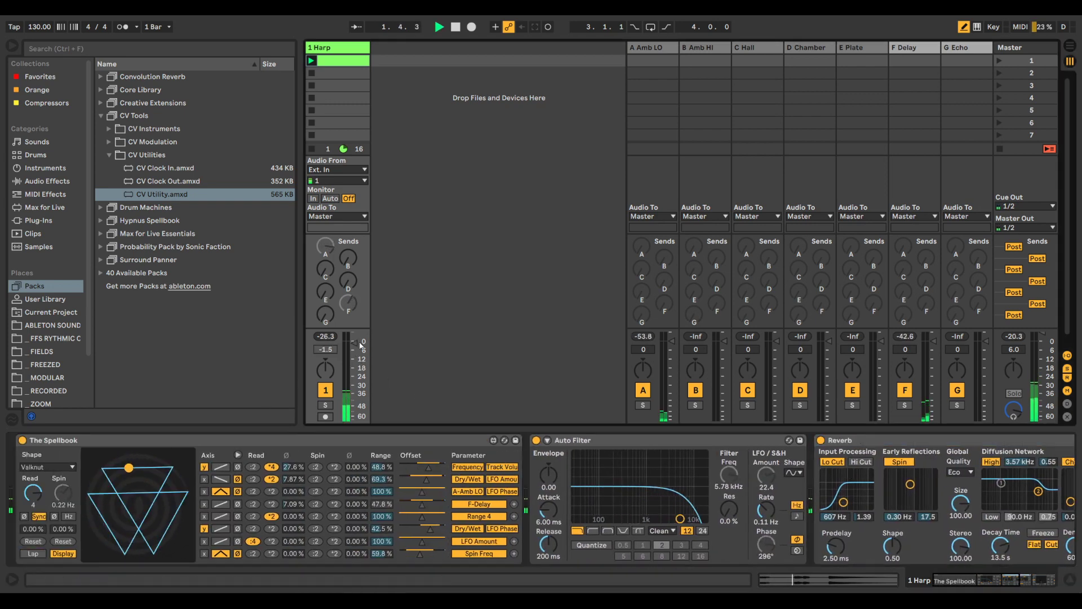
click(514, 501)
click(665, 281)
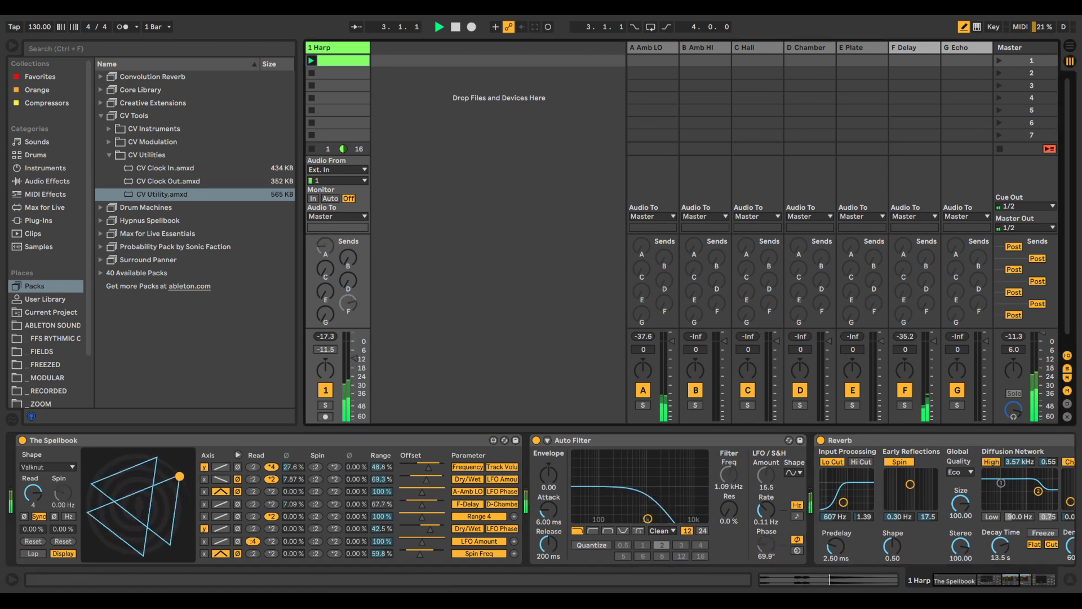
Add Harp panning to row 5, the C Hall send to row 7, and D Chamber to row 8.
click(514, 515)
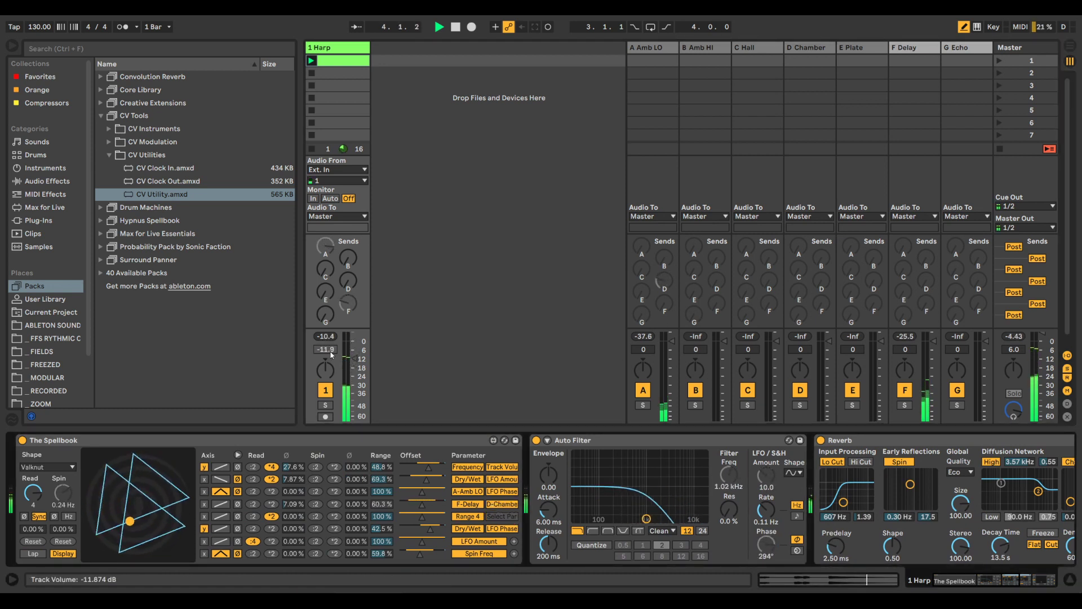
click(747, 370)
click(514, 540)
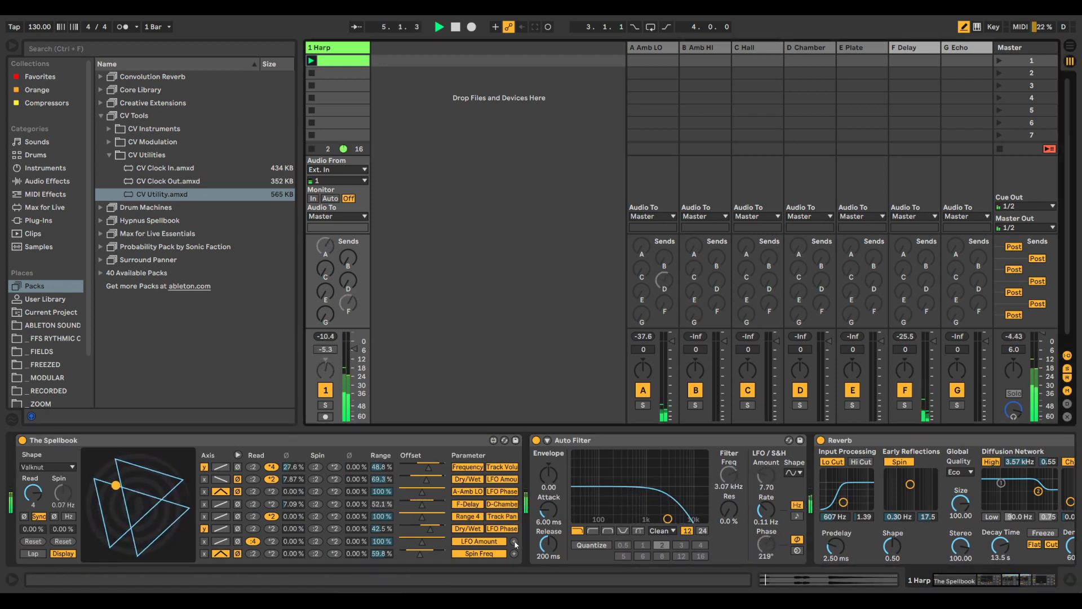
click(326, 271)
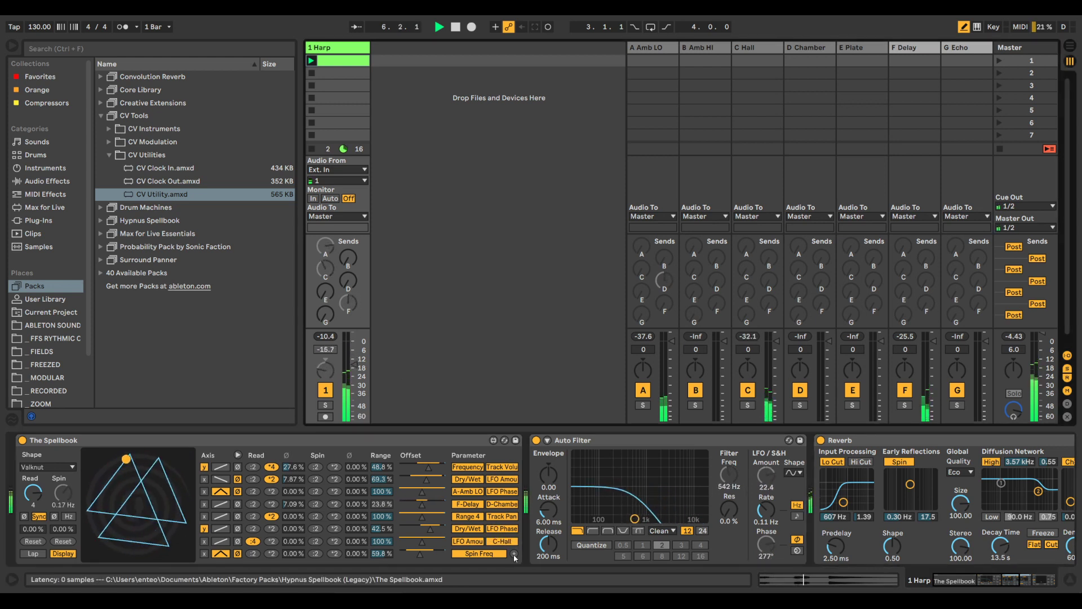
click(348, 280)
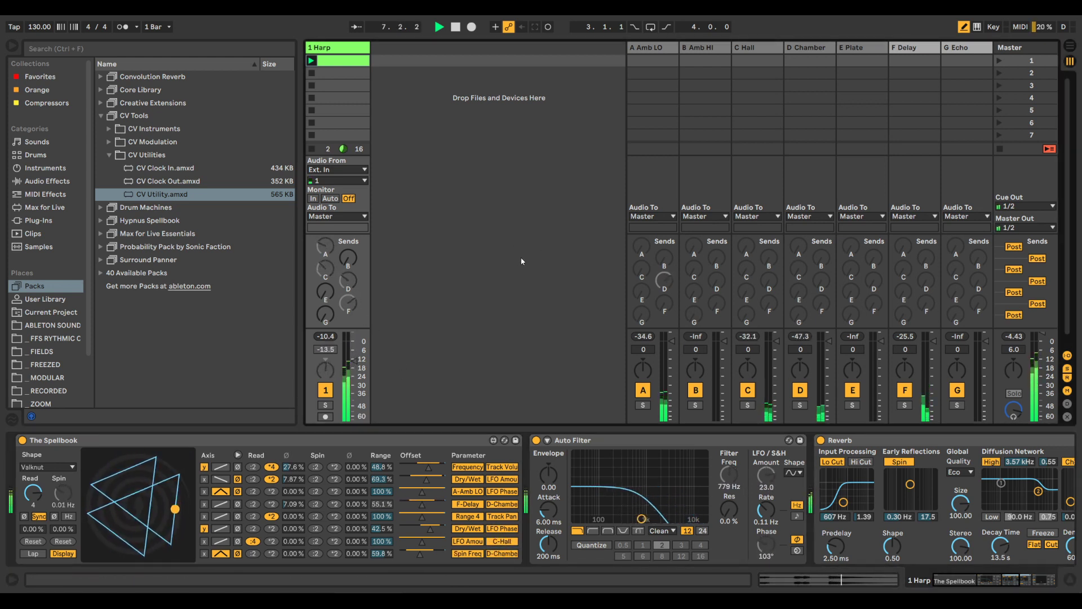